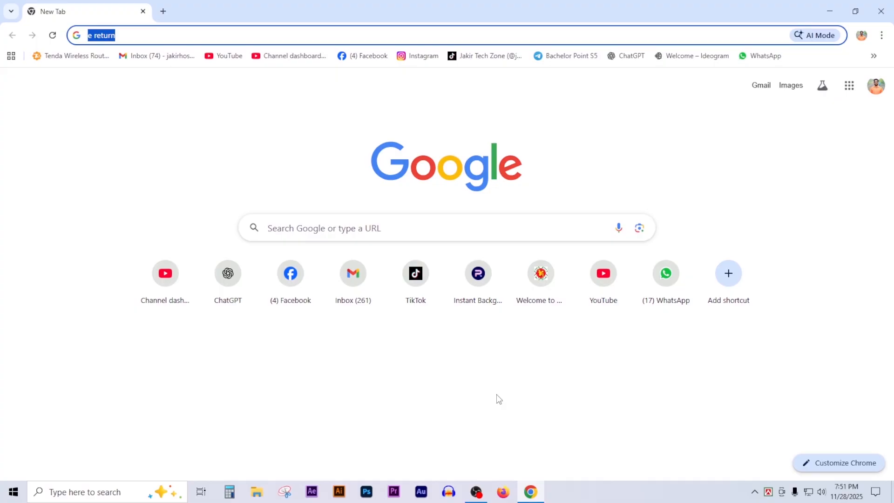
Step: Search for e return, open the official NBR eReturn site and start filing a return
key("Return")
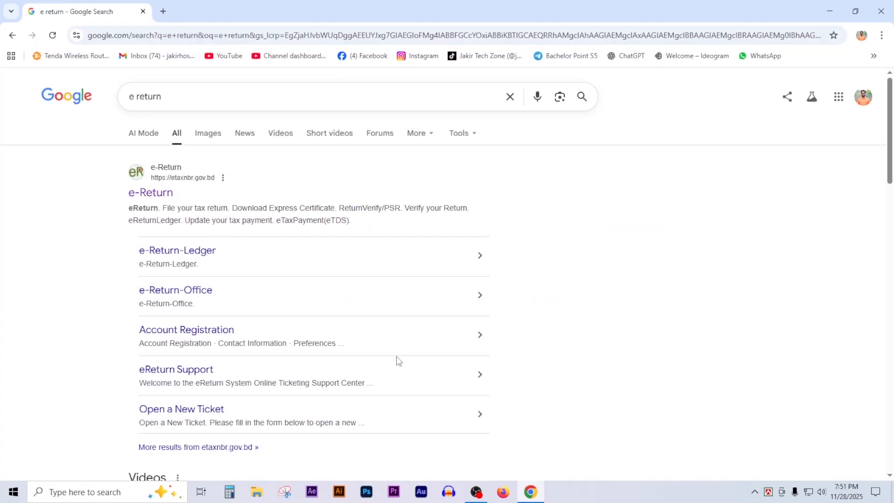
left_click(159, 194)
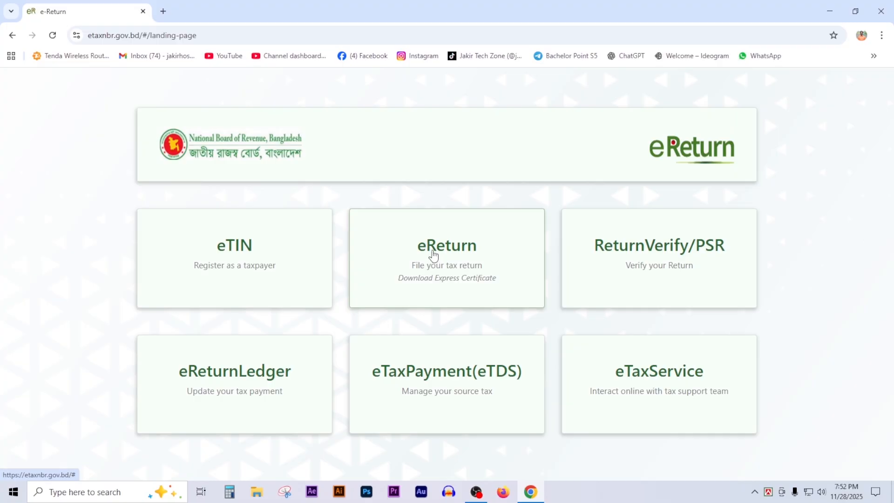
left_click(433, 255)
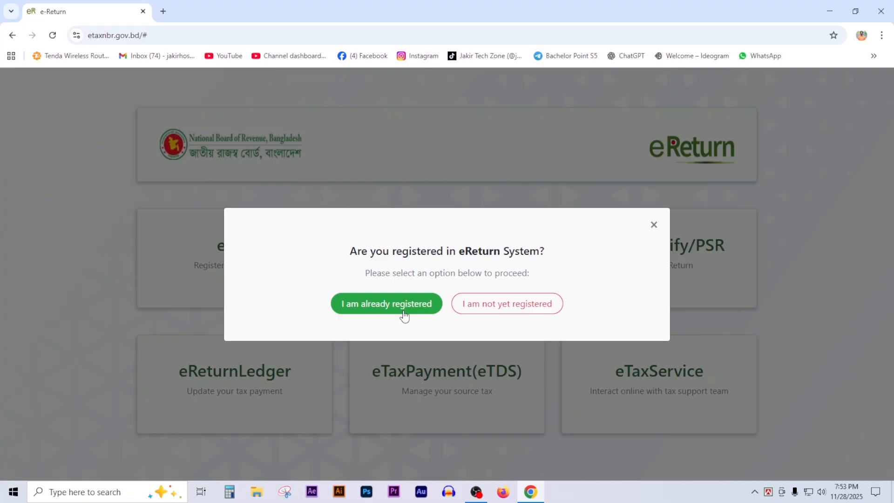
Step: Choose 'not yet registered', then submit the TIN, mobile number and captcha 6TH4Rk for an OTP
left_click(507, 307)
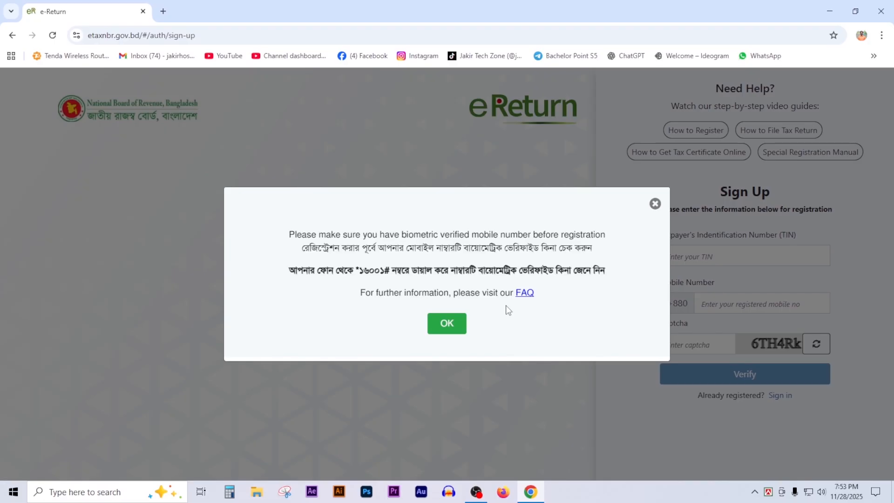
left_click(454, 327)
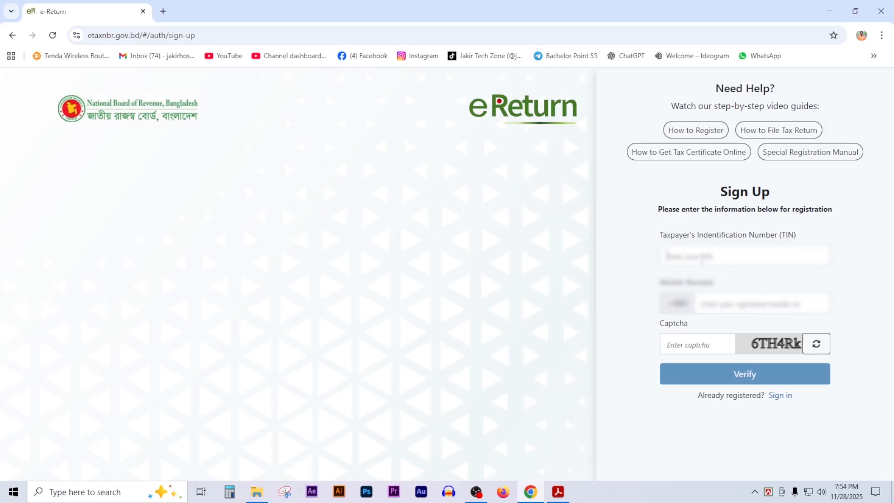
left_click(702, 259)
key("ctrl+v")
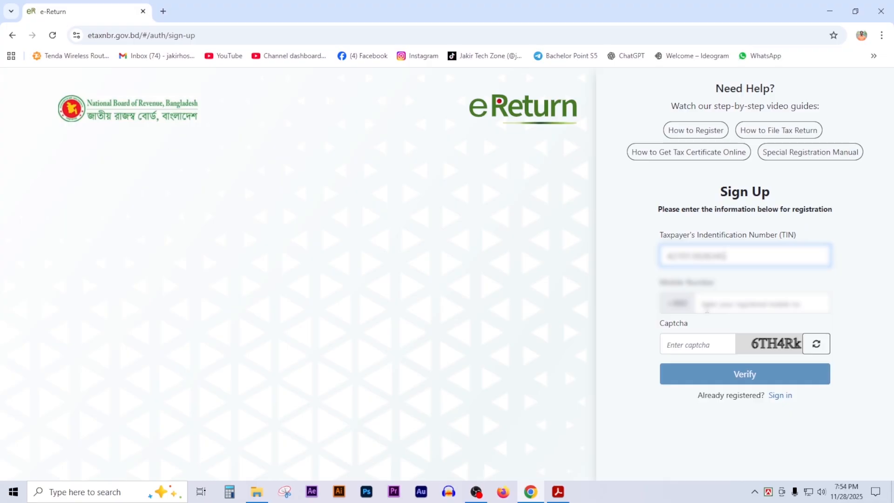
left_click(730, 310)
type("01")
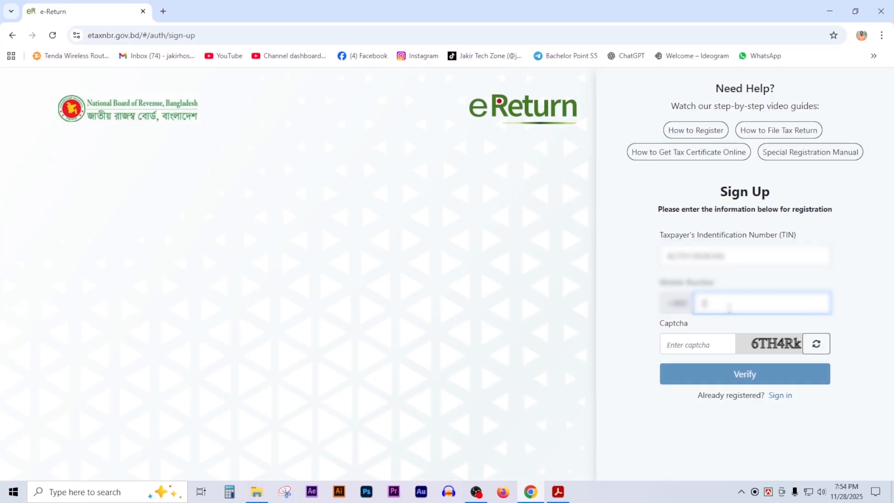
type("????????")
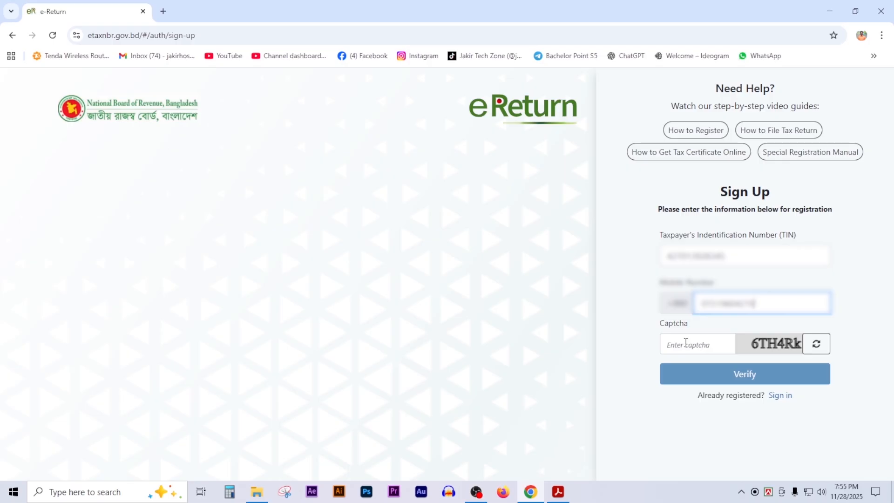
left_click(685, 342)
type("6T")
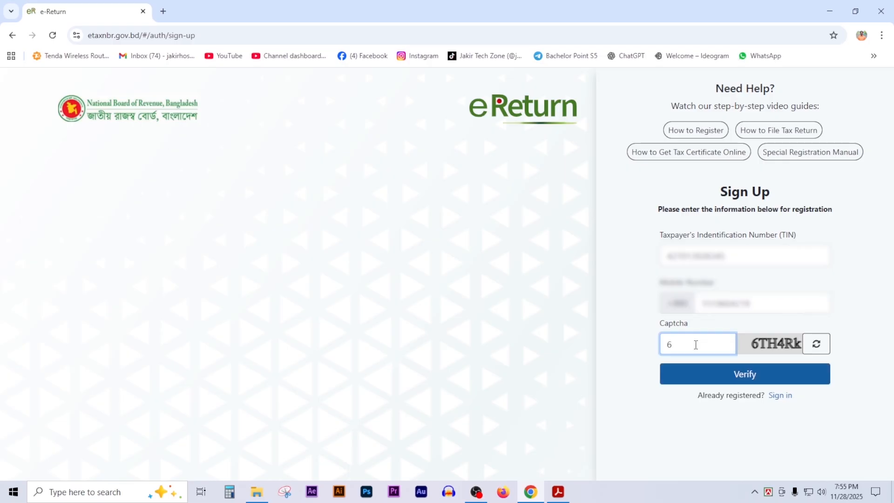
type("H4Rk")
left_click(713, 382)
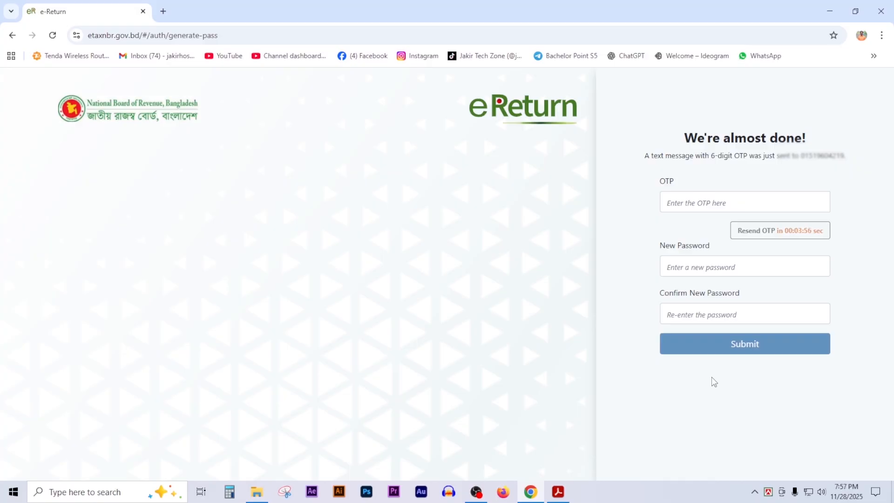
Step: Enter the SMS one-time code, set and confirm a new password, and submit
left_click(719, 204)
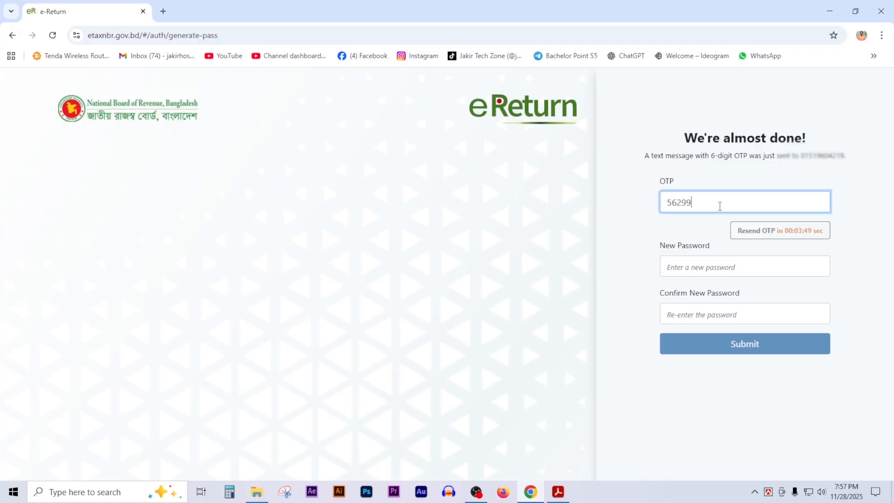
left_click(720, 267)
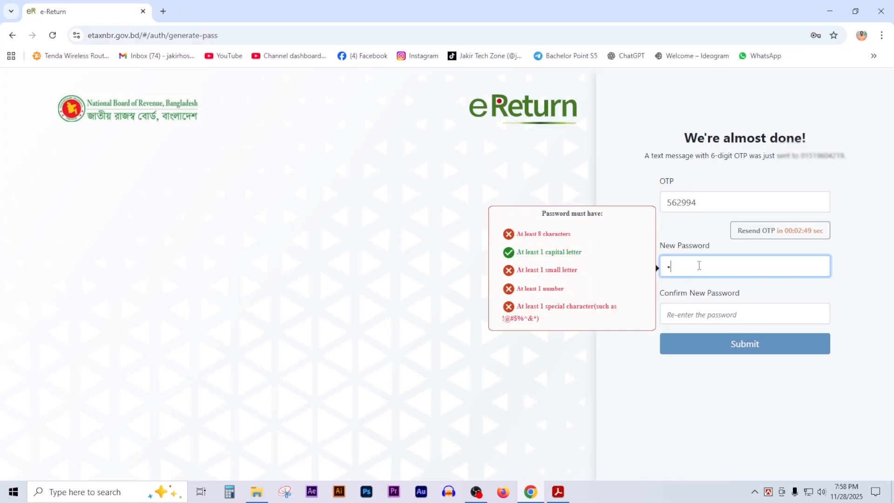
type("•••••••••")
key("Tab")
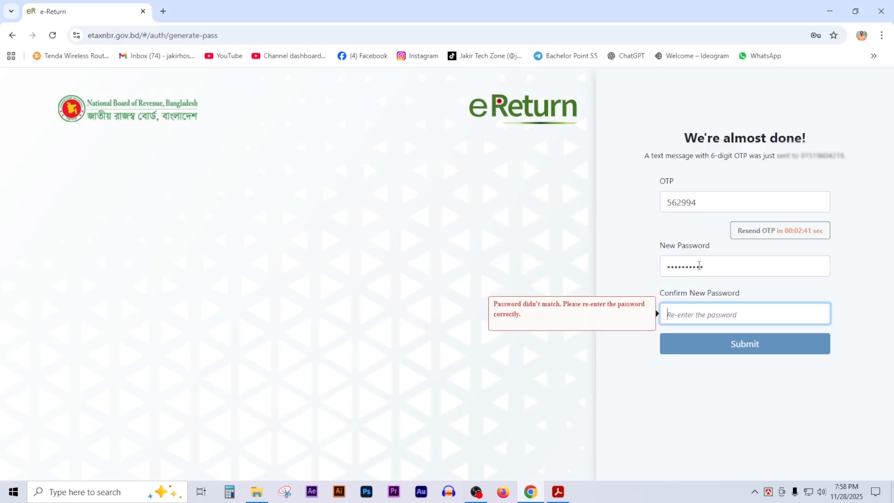
type("••••••••••")
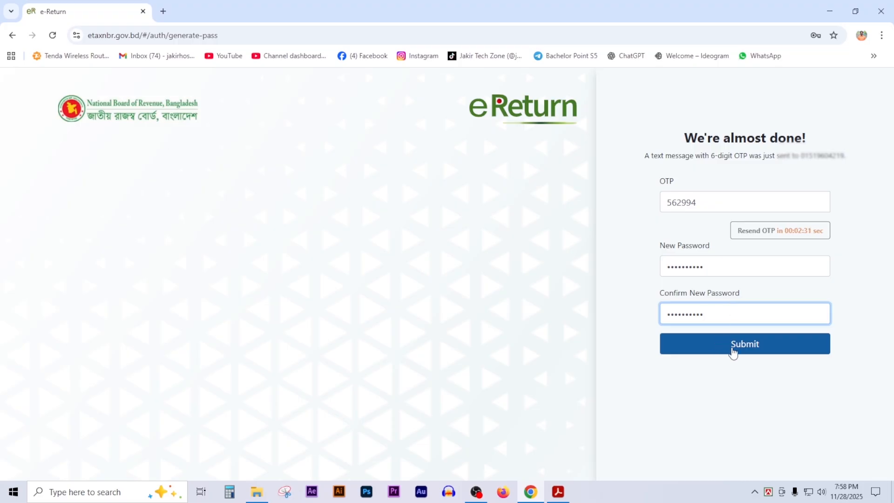
left_click(733, 353)
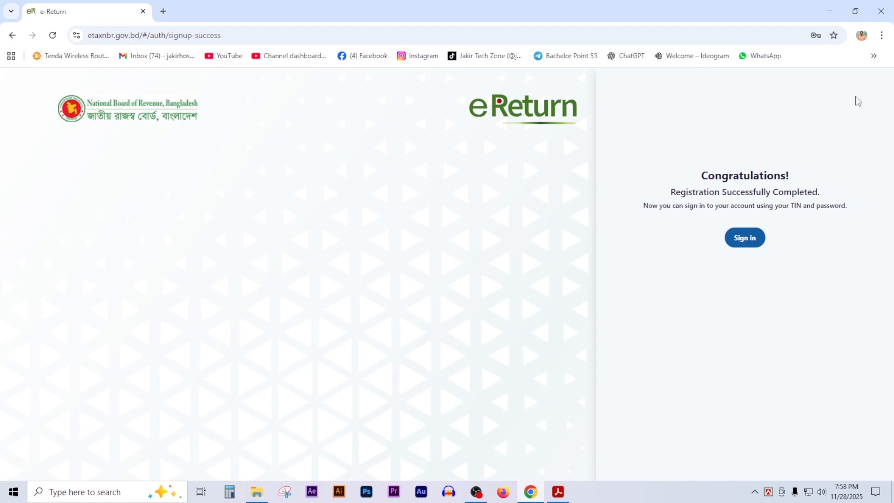
Step: Sign in with captcha CKkq43, retry with the refreshed captcha, and save the profile information
left_click(743, 239)
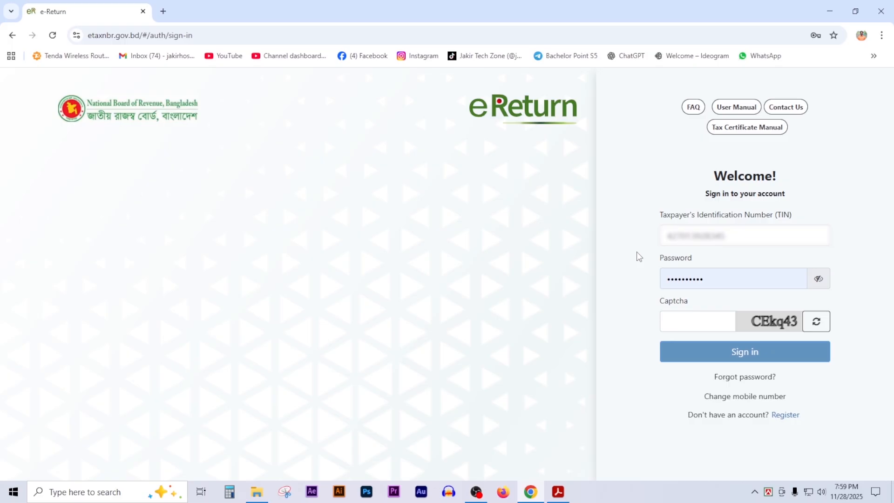
left_click(698, 321)
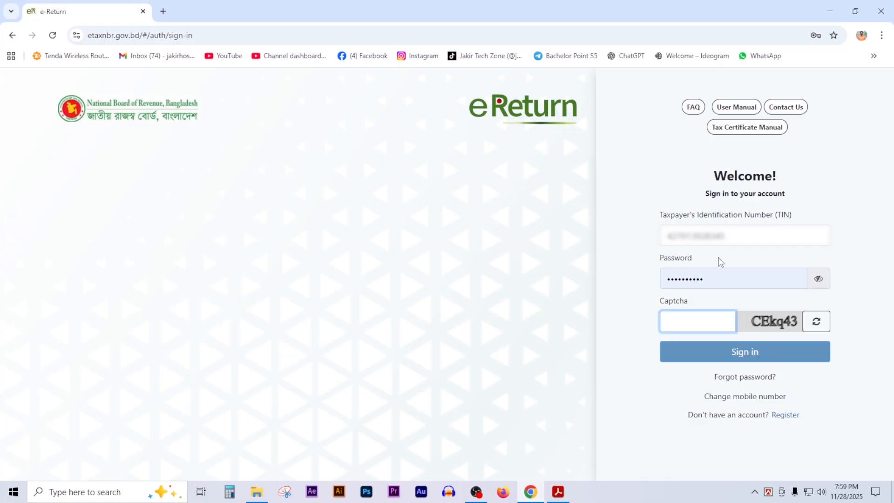
type("CKkq43")
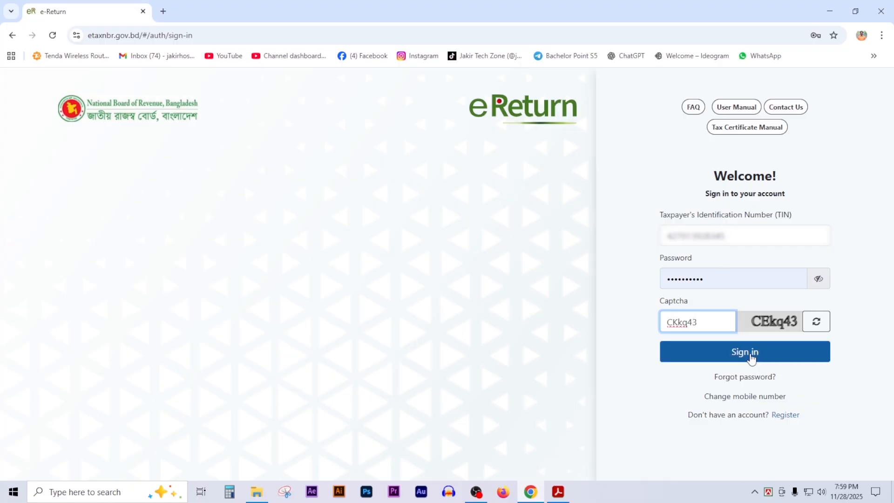
left_click(751, 357)
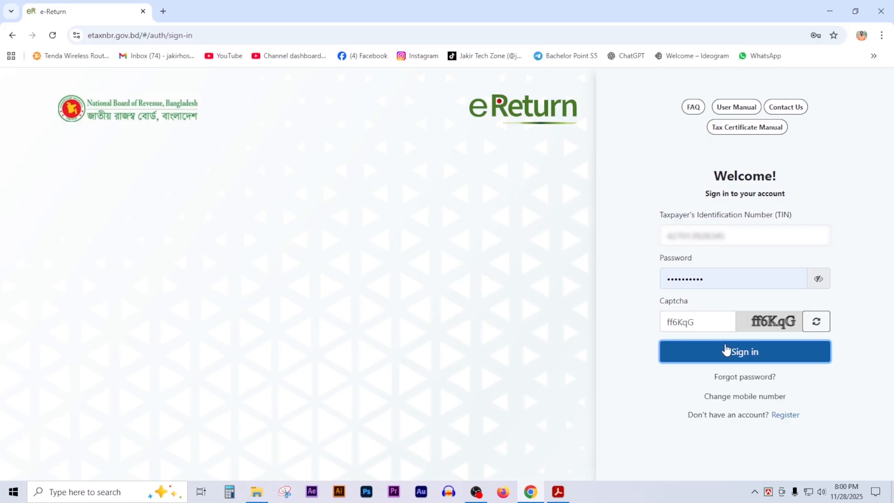
left_click(743, 352)
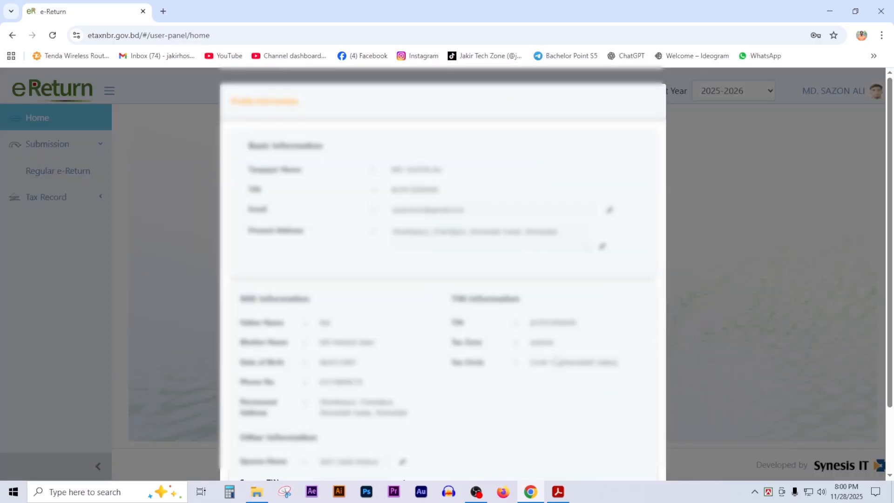
scroll(559, 354, "down", 2)
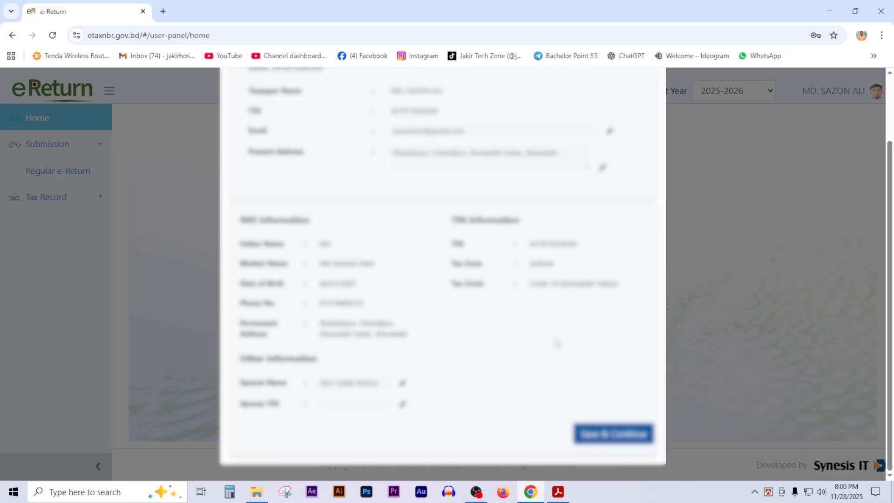
left_click(595, 437)
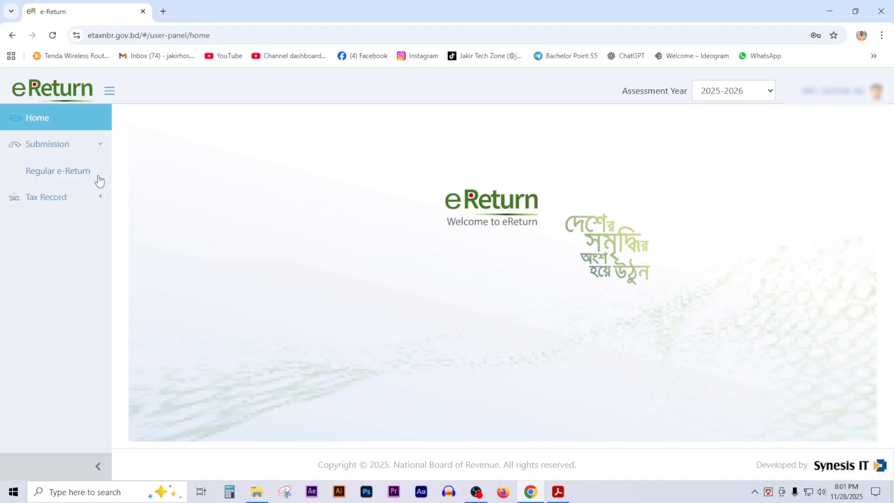
Step: Open the regular e-Return form, highlighting the Resident Status, Tax Exempted Income and Heads of Income labels
left_click(74, 173)
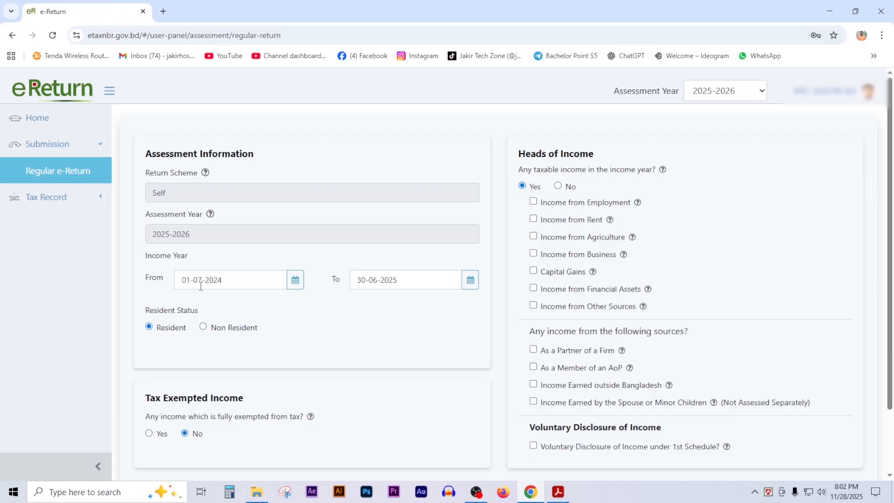
left_click_drag(146, 310, 208, 316)
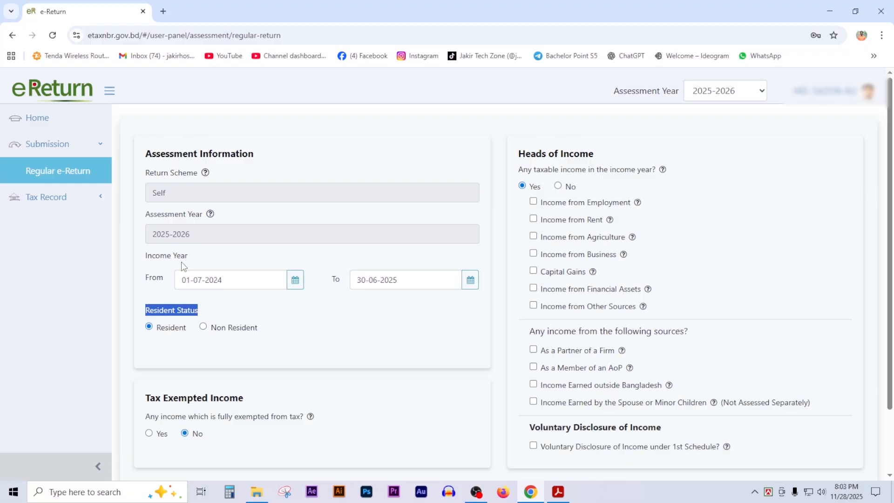
left_click(162, 407)
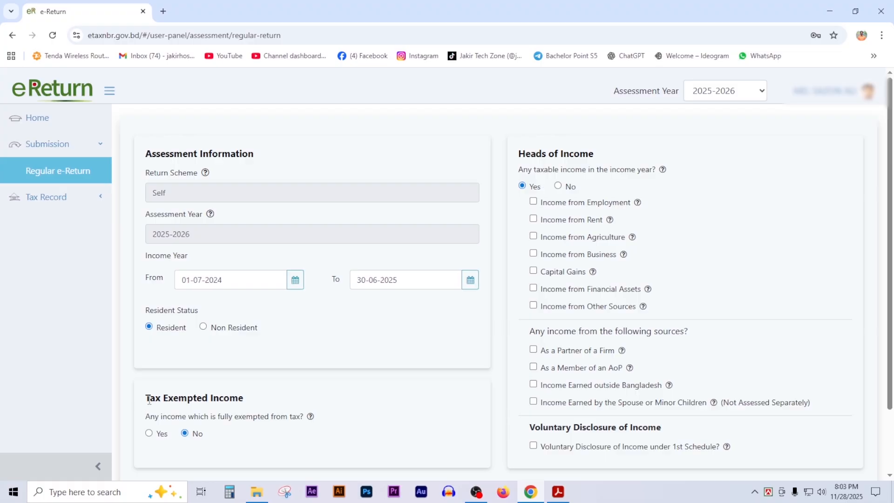
left_click_drag(148, 398, 245, 398)
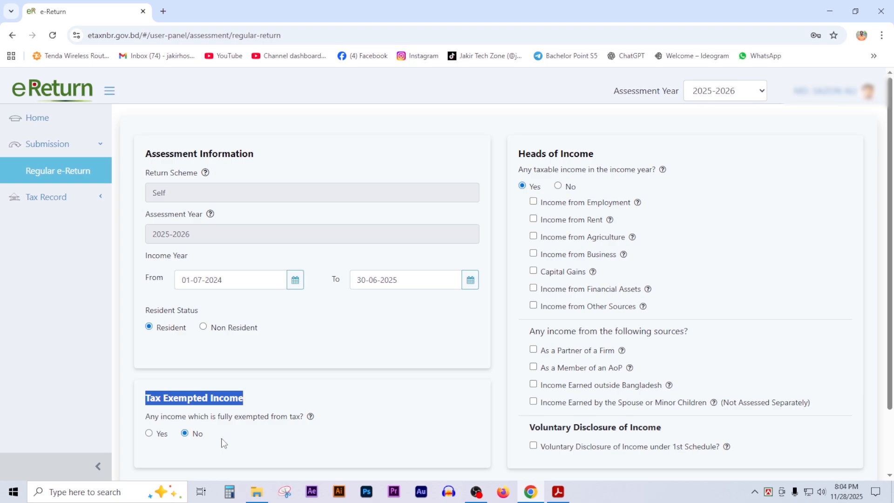
left_click(123, 95)
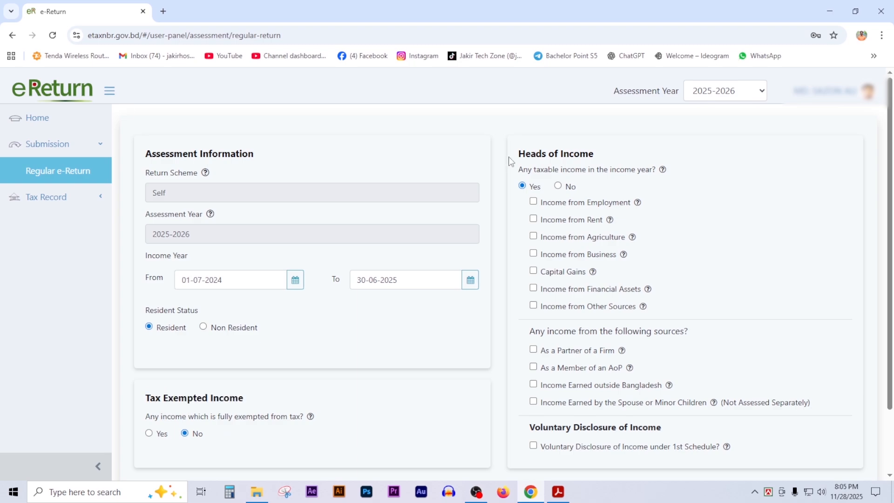
left_click_drag(517, 157, 602, 163)
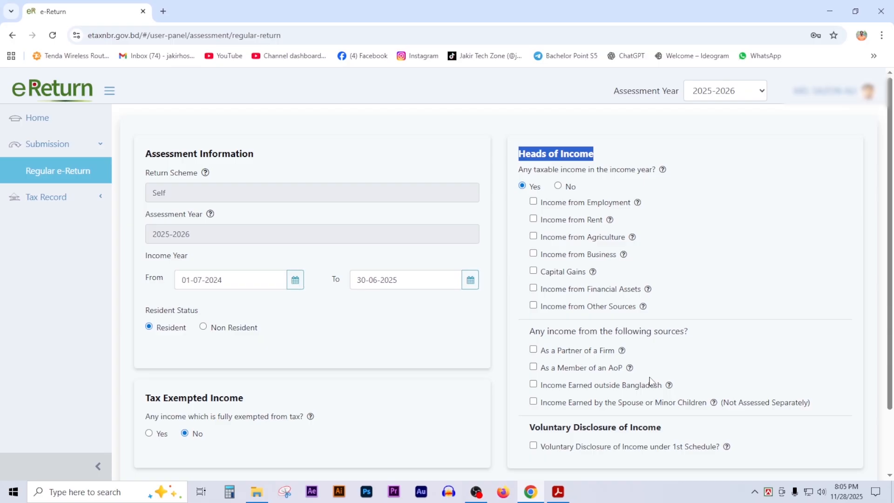
Step: Declare no taxable income, confirm disabling the income sections, and save the assessment
left_click(559, 186)
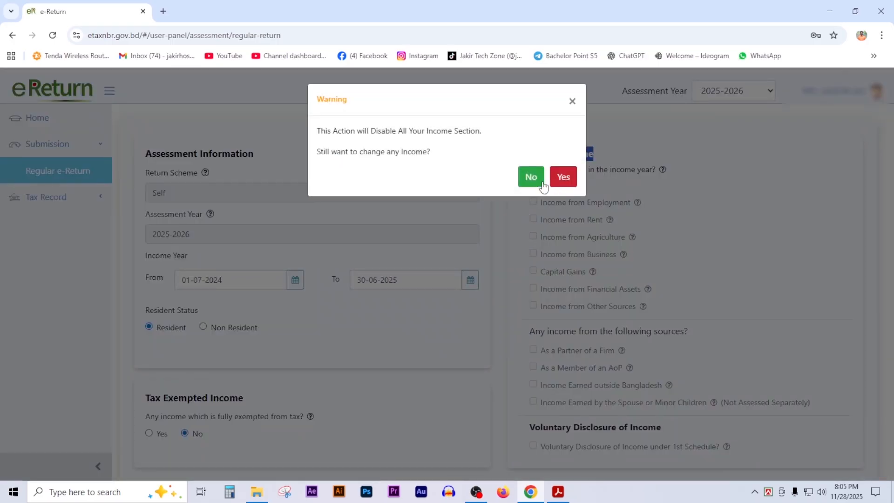
left_click(564, 181)
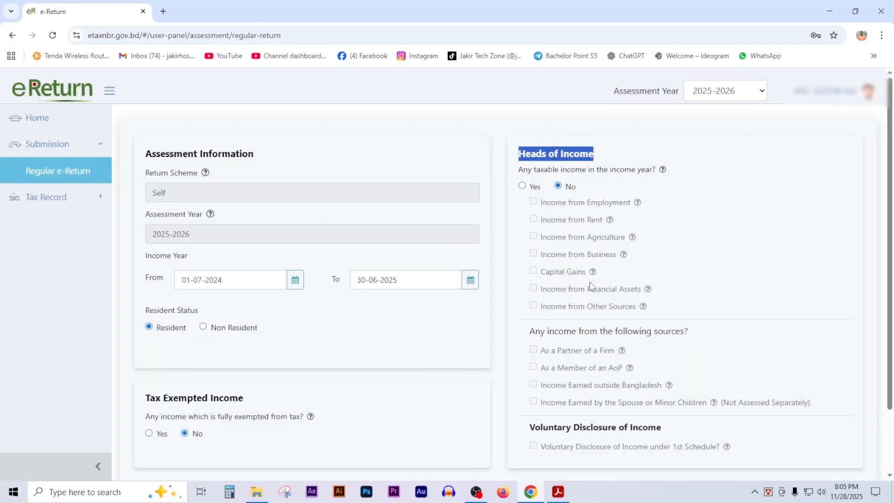
scroll(590, 281, "down", 2)
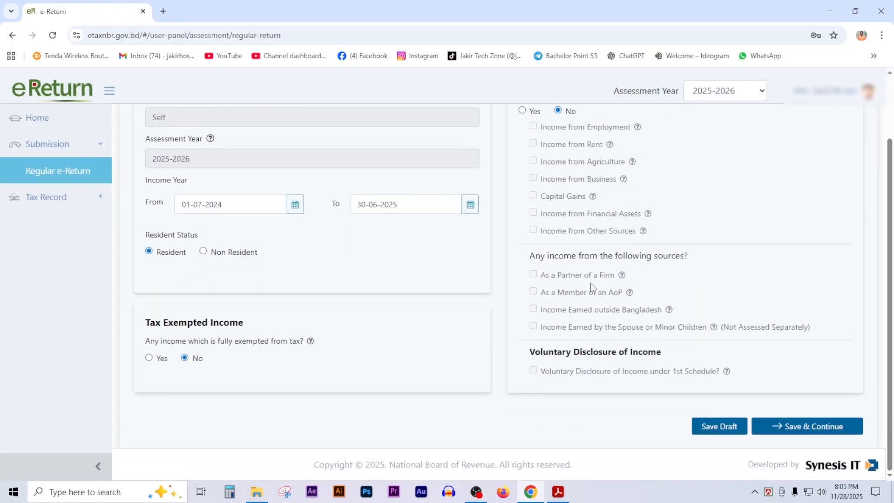
left_click(820, 432)
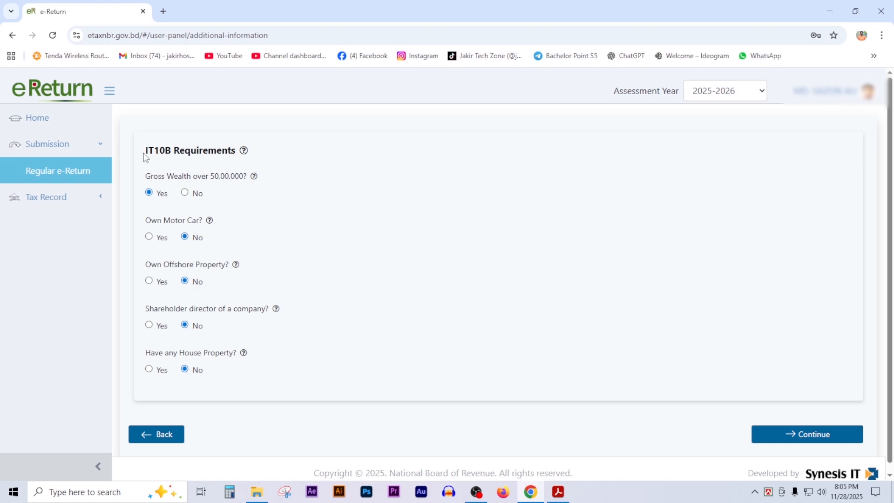
Step: Answer No to gross wealth over 50,00,000, keep 'still submit IT10B' at Yes, and save
left_click_drag(146, 150, 240, 151)
left_click_drag(211, 177, 245, 183)
left_click(185, 194)
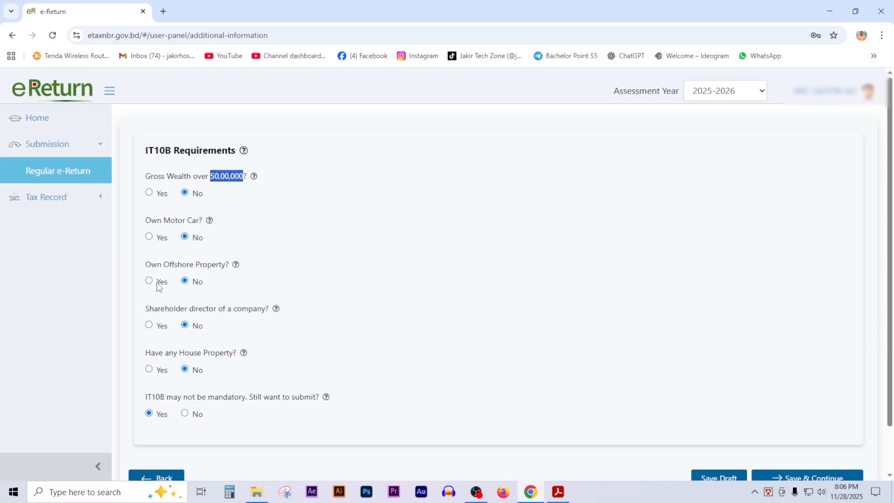
left_click_drag(149, 309, 154, 310)
left_click(206, 314)
left_click_drag(147, 355, 239, 362)
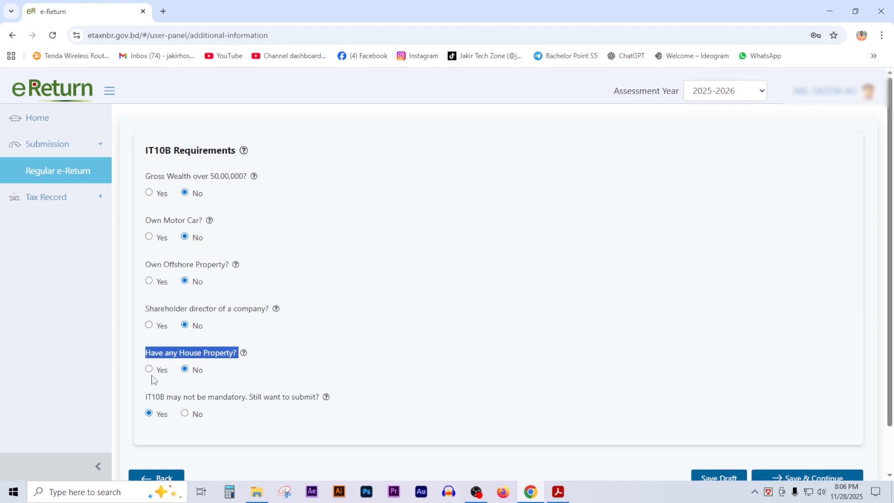
left_click(188, 372)
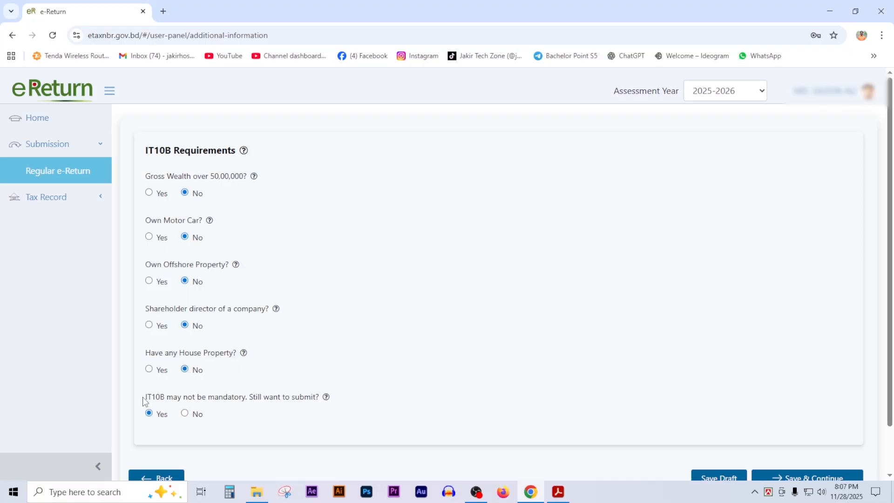
left_click_drag(144, 397, 303, 399)
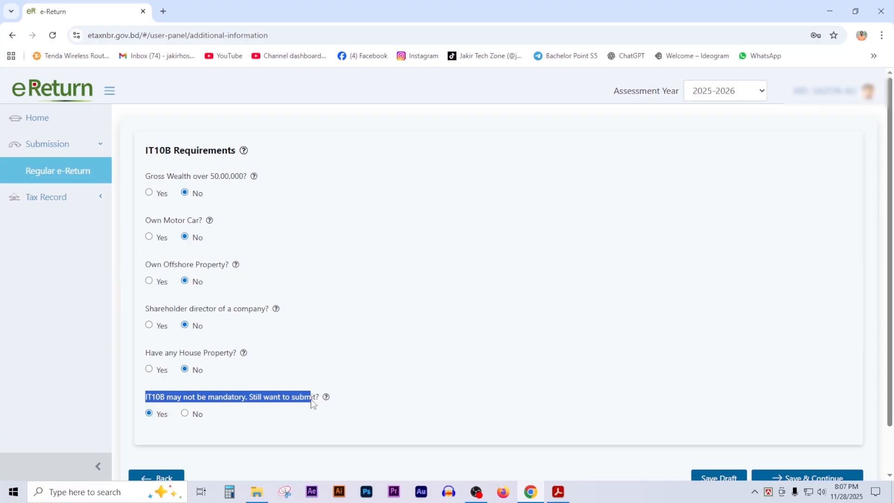
scroll(335, 354, "down", 1)
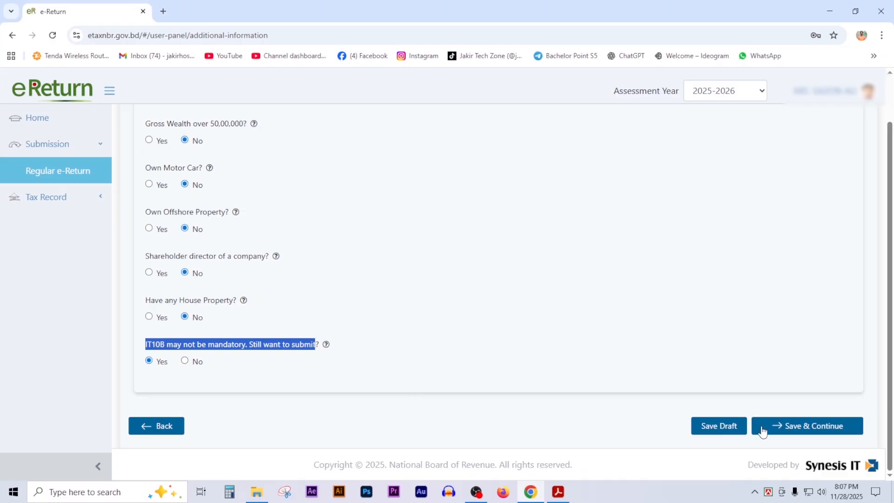
left_click(802, 433)
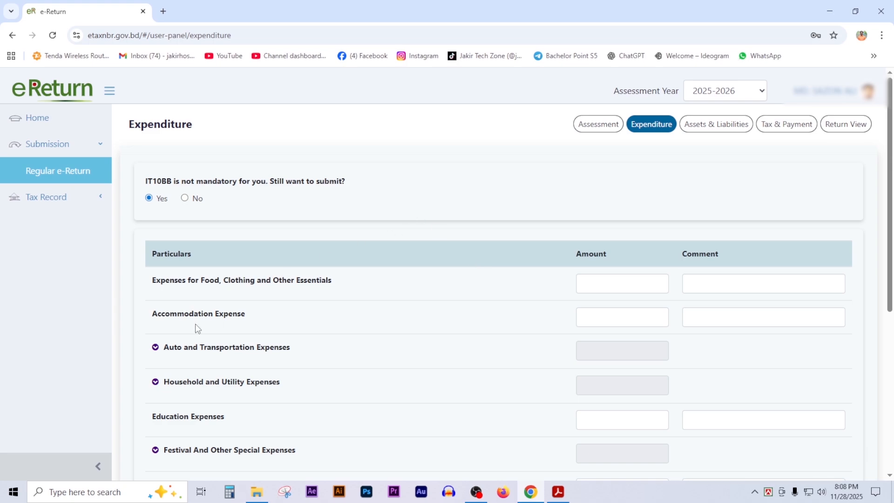
Step: Enter 40,000 for food and clothing with the comment 'Money given by father'
left_click_drag(152, 281, 332, 287)
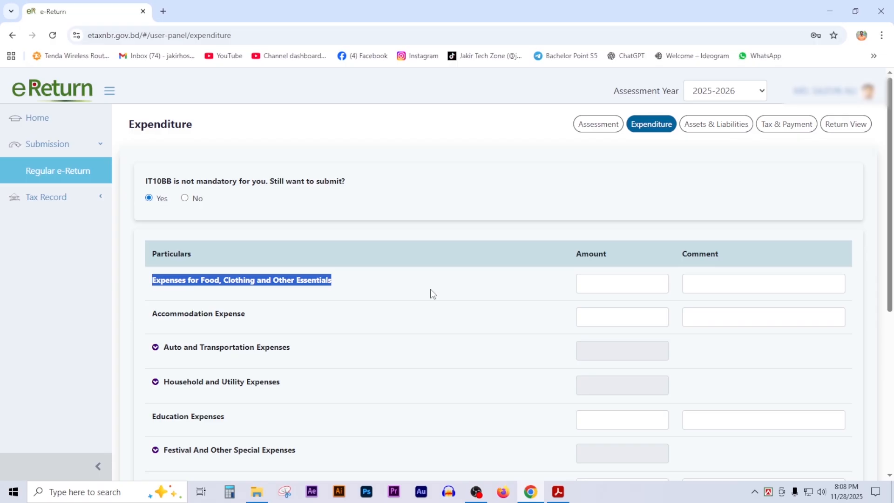
left_click(589, 285)
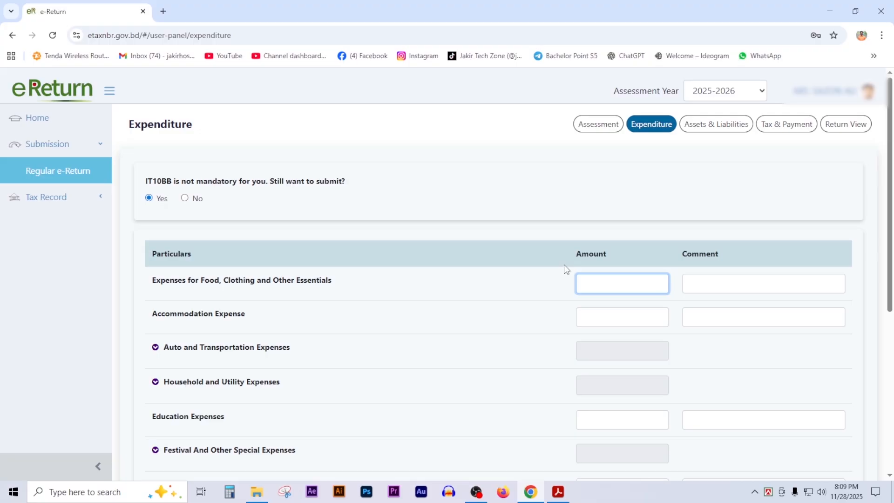
type("400000")
key("Tab")
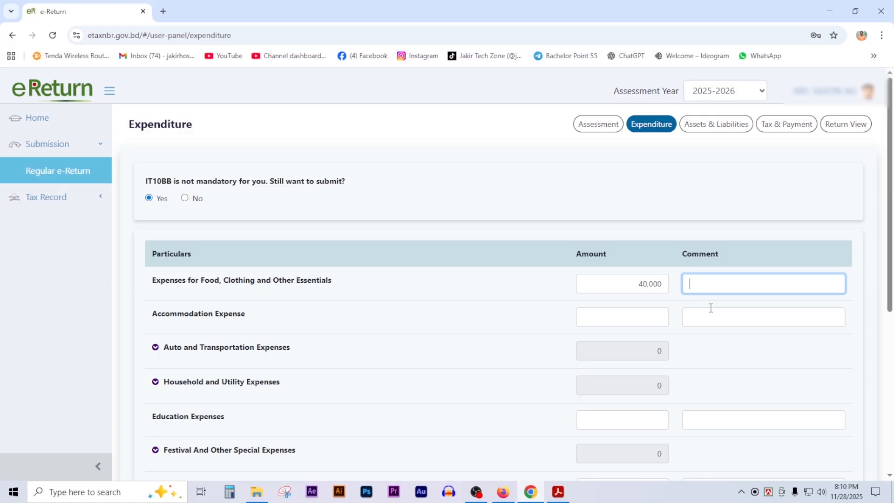
type("Money given by father")
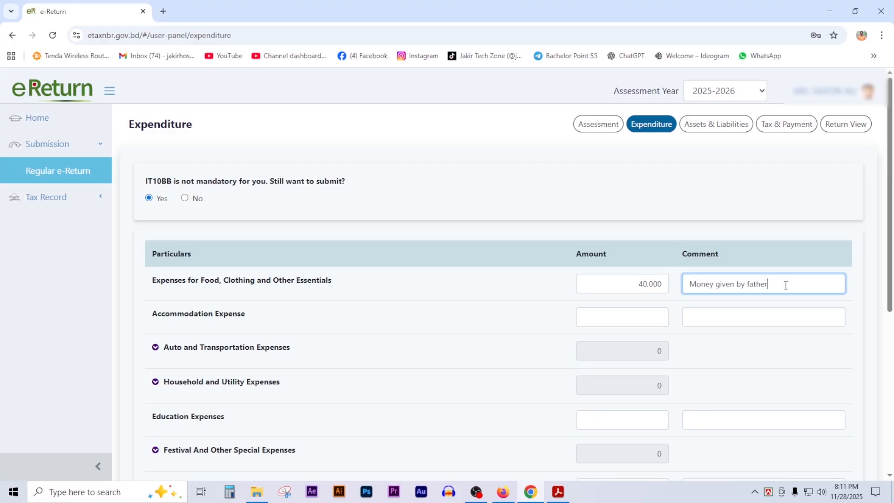
left_click(255, 315)
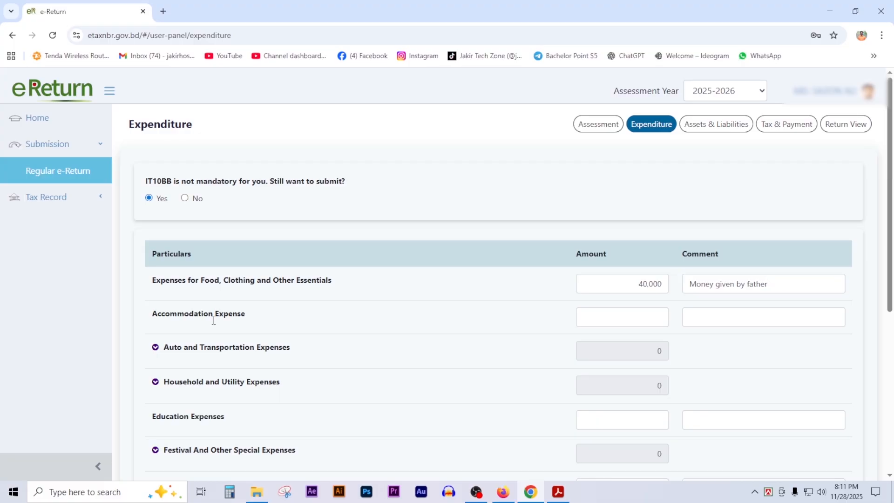
Step: Enter 5,000 for accommodation, pasting the same 'Money given by father' comment
left_click_drag(153, 317, 296, 334)
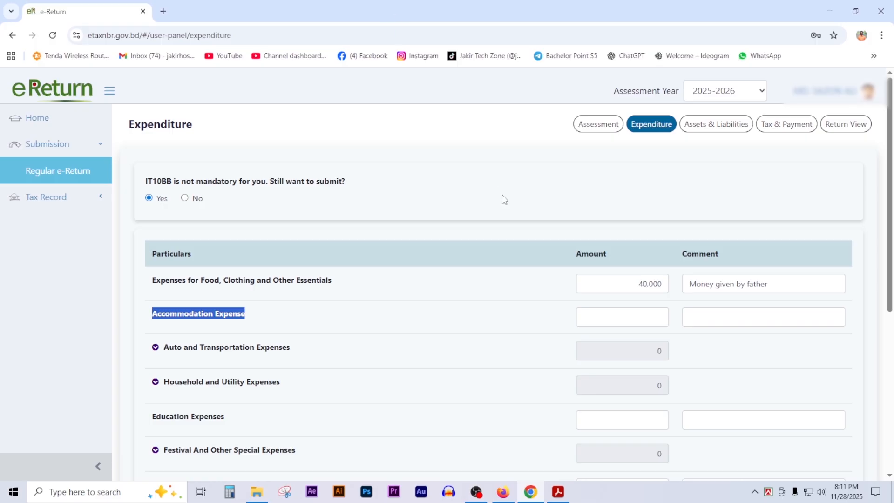
left_click(649, 320)
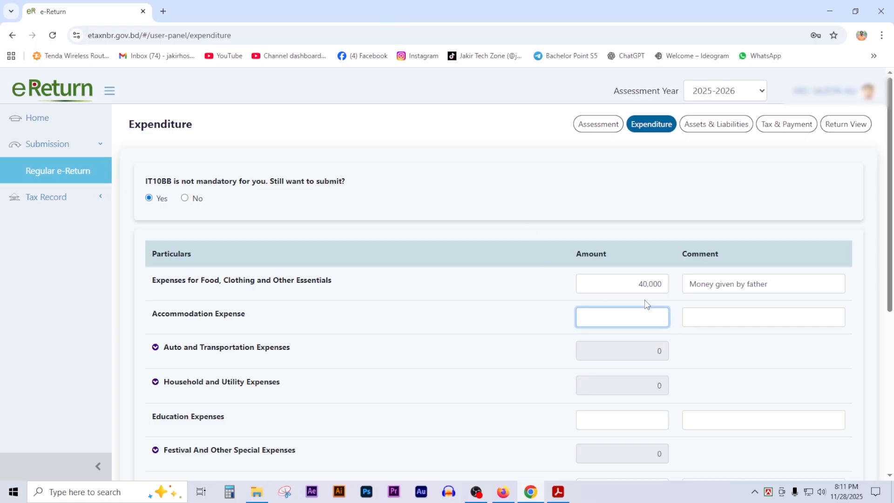
type("5000")
left_click(729, 319)
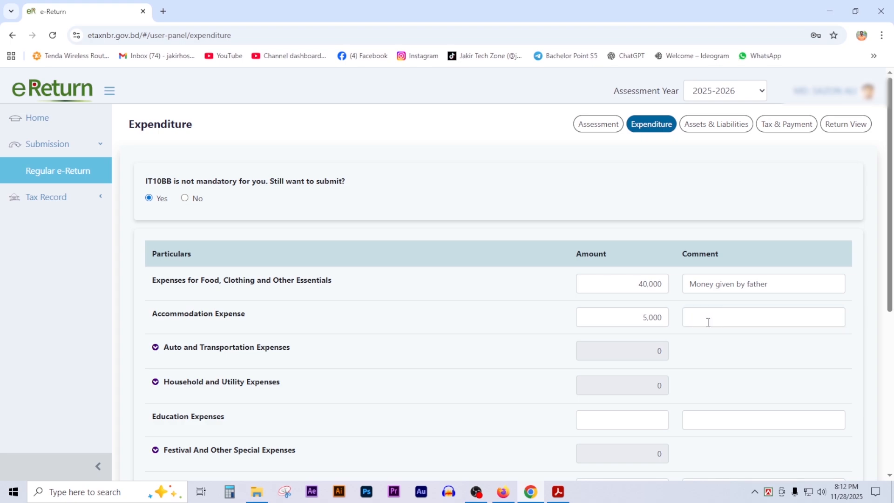
left_click(708, 322)
type("Money given by father")
left_click(716, 343)
Step: Enter 20,000 for education expenses with the pasted 'Money given by father' comment
scroll(386, 344, "down", 3)
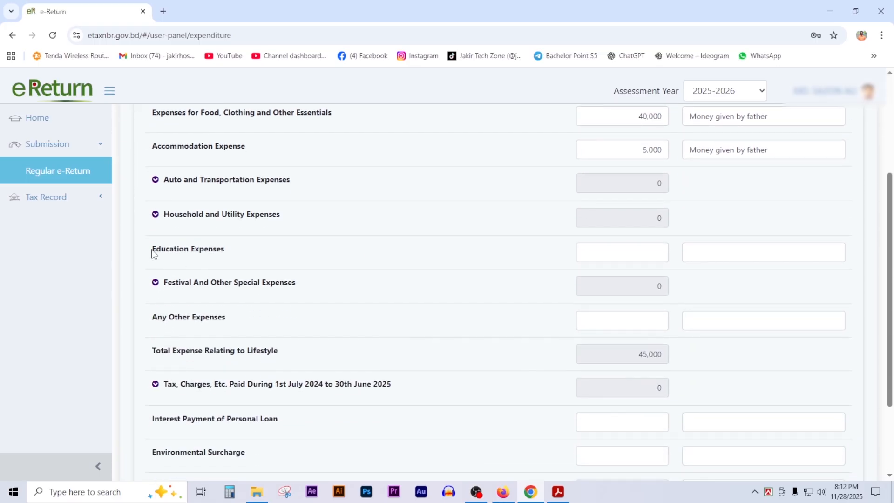
left_click_drag(154, 248, 229, 252)
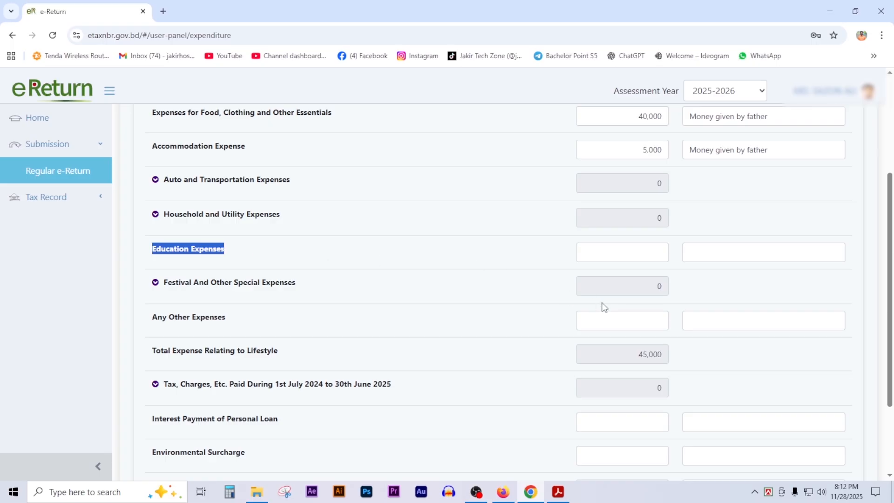
left_click(643, 254)
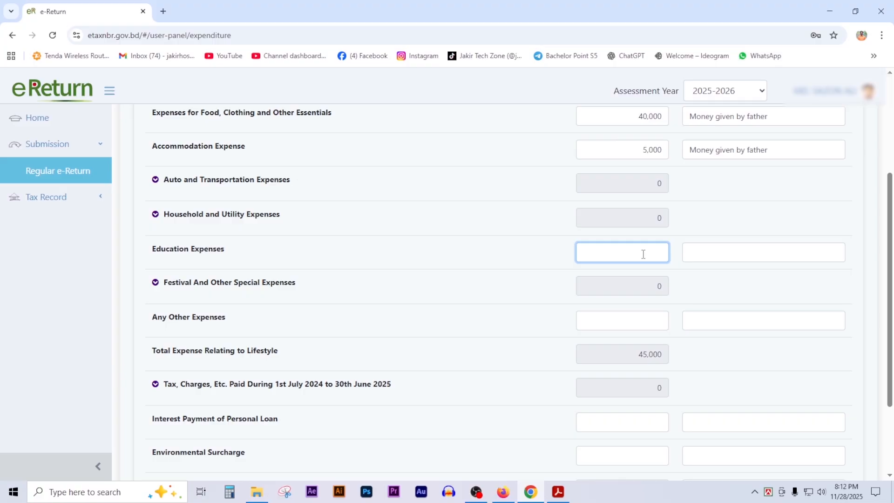
type("2000")
left_click(697, 251)
type("Money given by father")
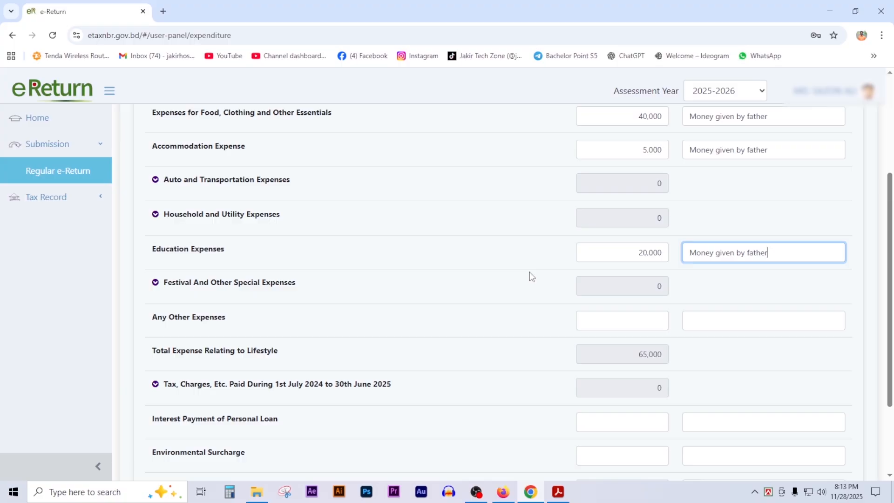
scroll(670, 309, "down", 1)
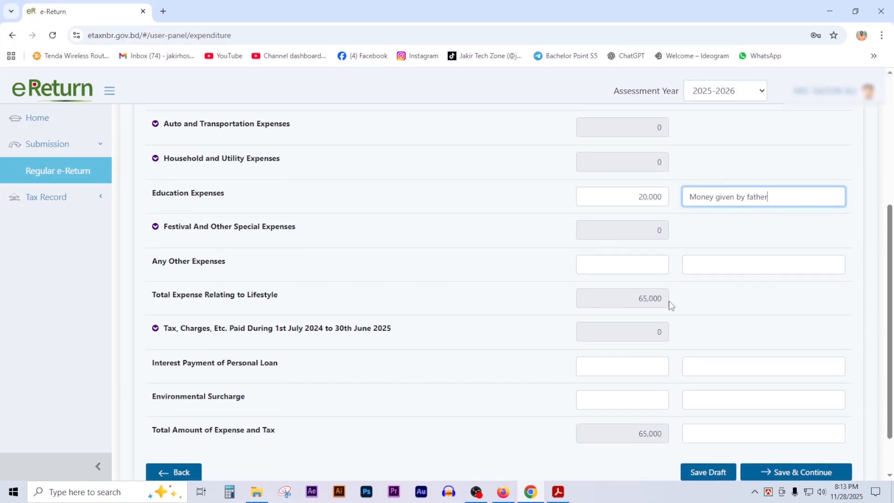
left_click(670, 305)
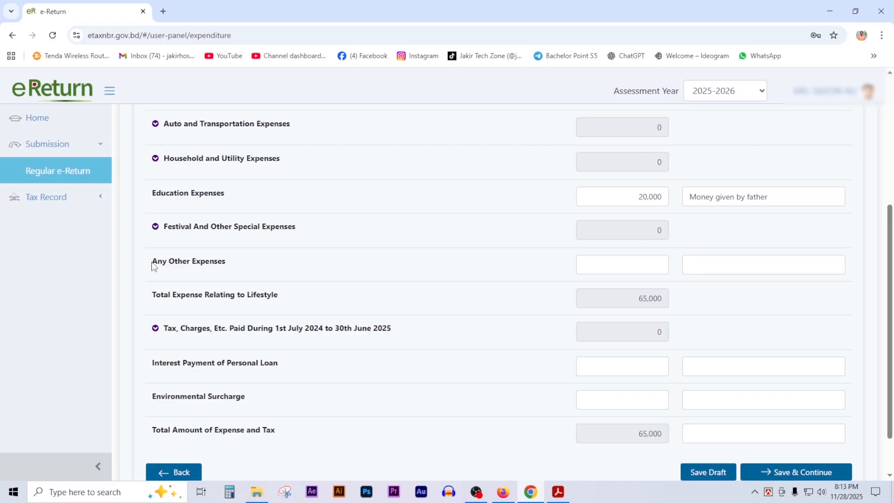
Step: Enter 2,000 for any other expenses with the same pasted comment
left_click_drag(154, 264, 248, 262)
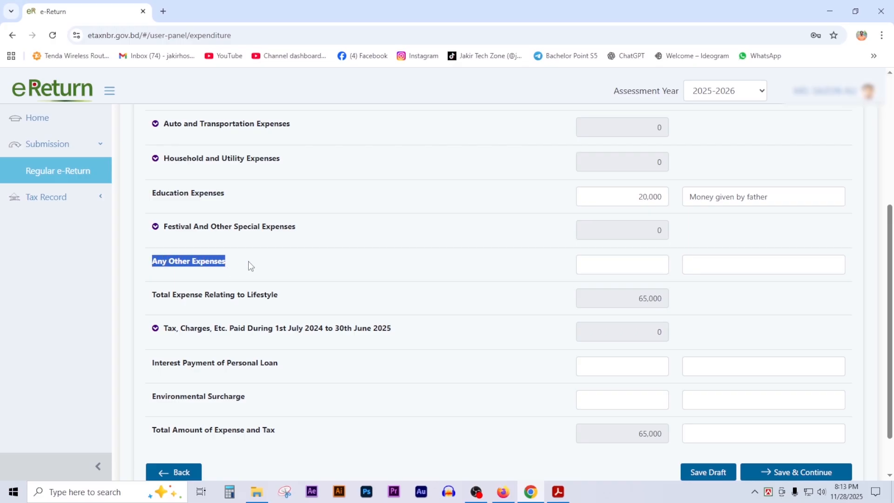
left_click(251, 264)
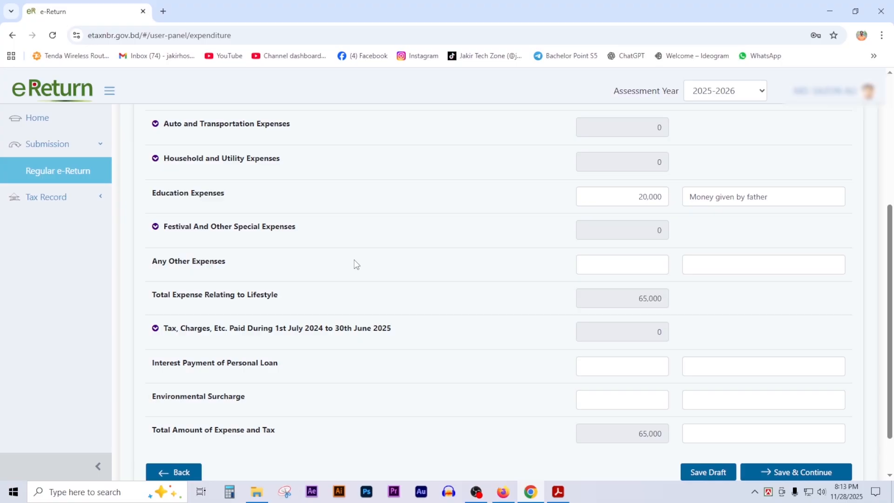
left_click(641, 264)
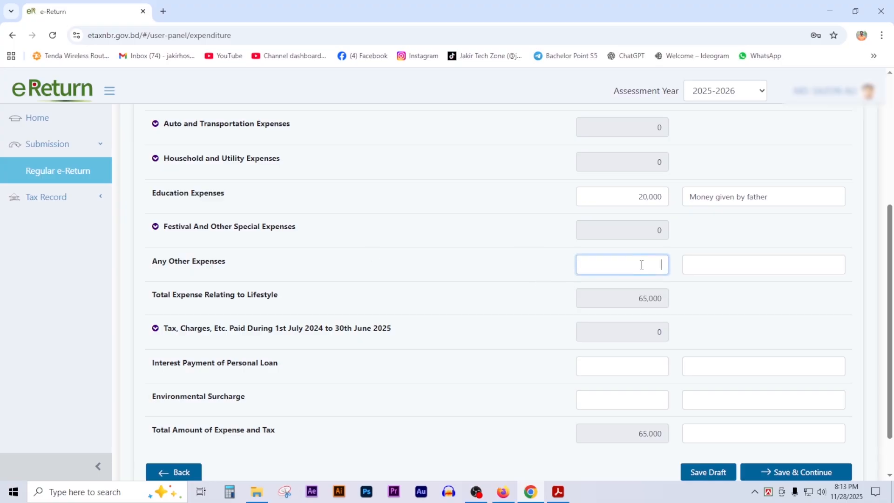
type("2000")
left_click(723, 266)
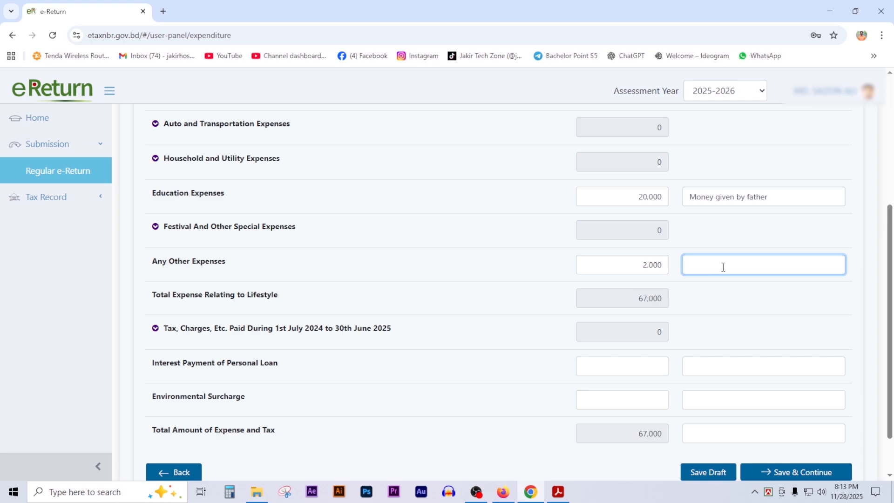
type("Money given by father")
Step: Enter 0 for personal loan interest and 0 for environmental surcharge
left_click_drag(278, 308, 155, 319)
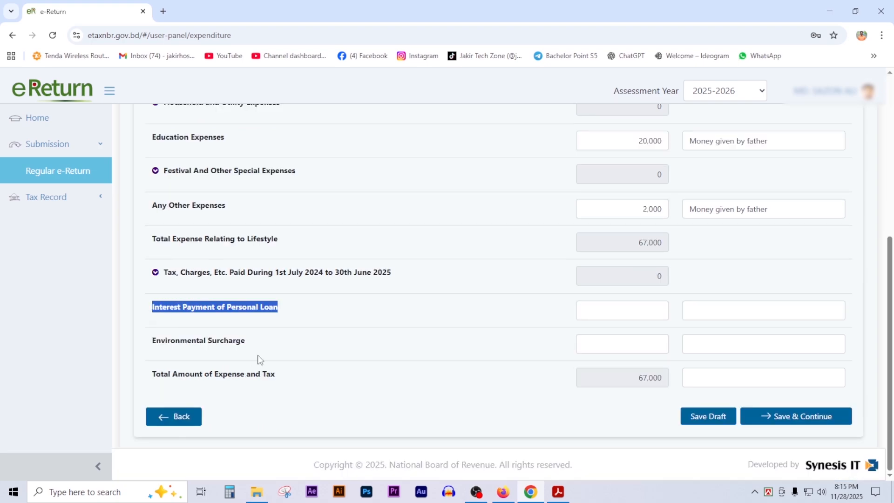
left_click_drag(247, 344, 151, 343)
left_click(654, 311)
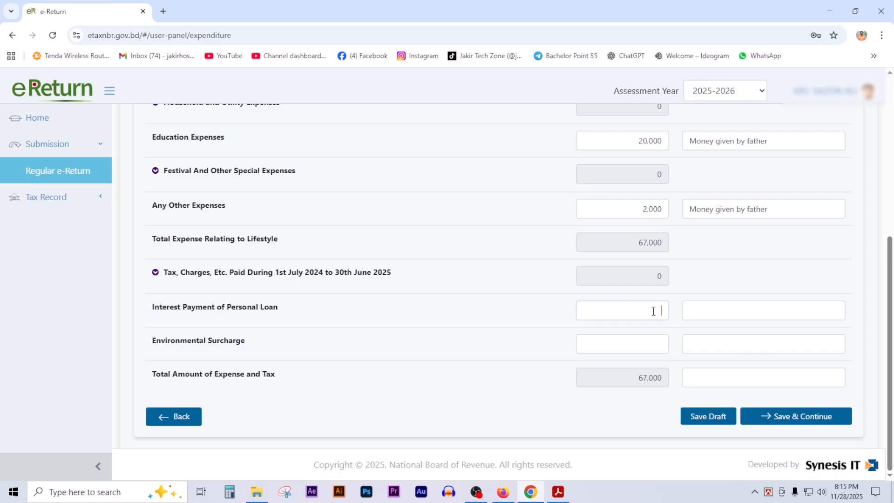
type("0")
left_click(660, 348)
type("0")
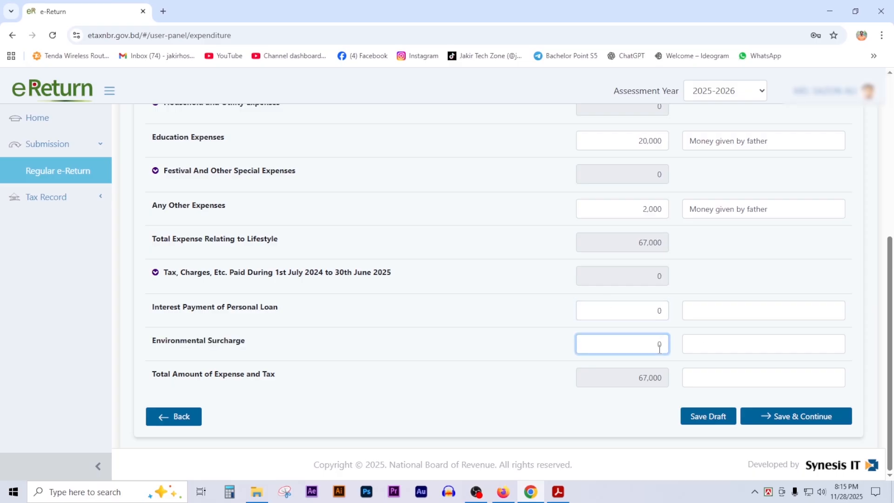
Step: Save the expenditure and scroll to the Other Outflow and Sources of Fund sections
left_click(828, 419)
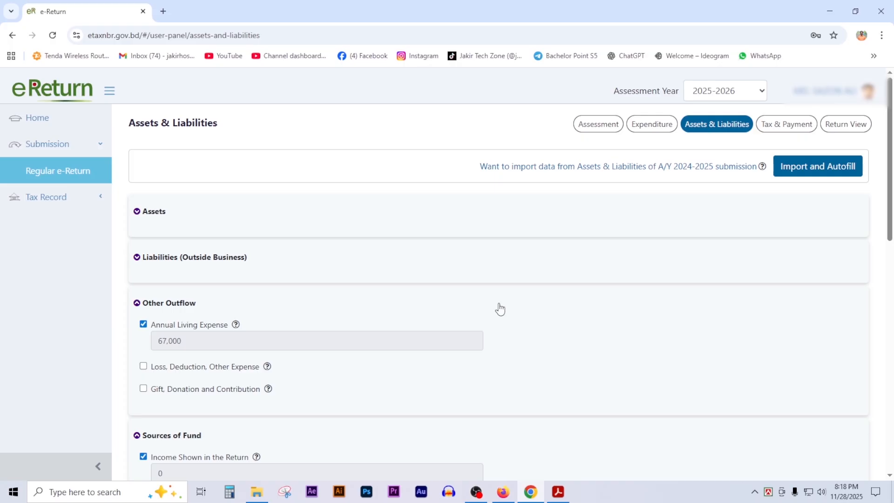
scroll(500, 308, "down", 3)
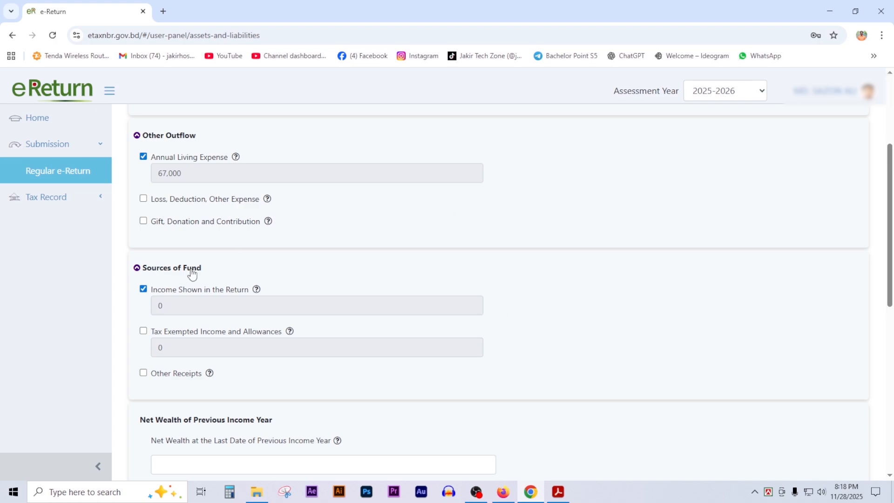
Step: Tick Other Receipts and record 'Money given by father' for 67,000
left_click(143, 374)
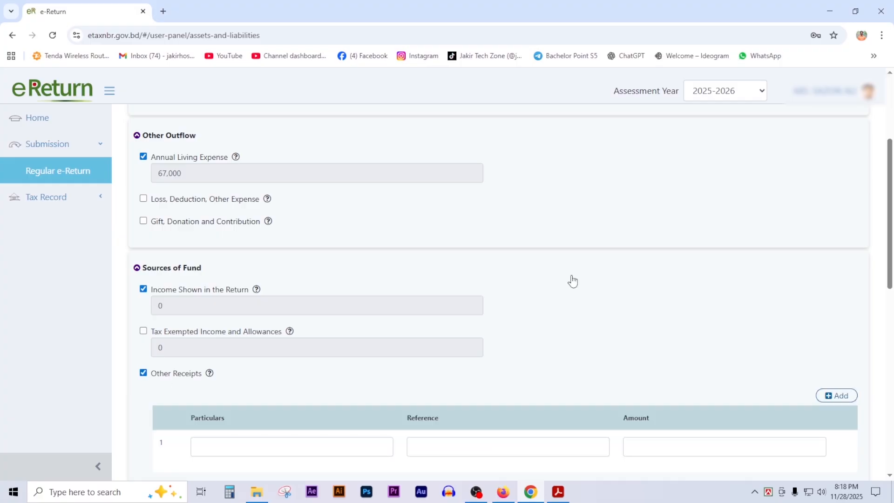
scroll(573, 281, "down", 3)
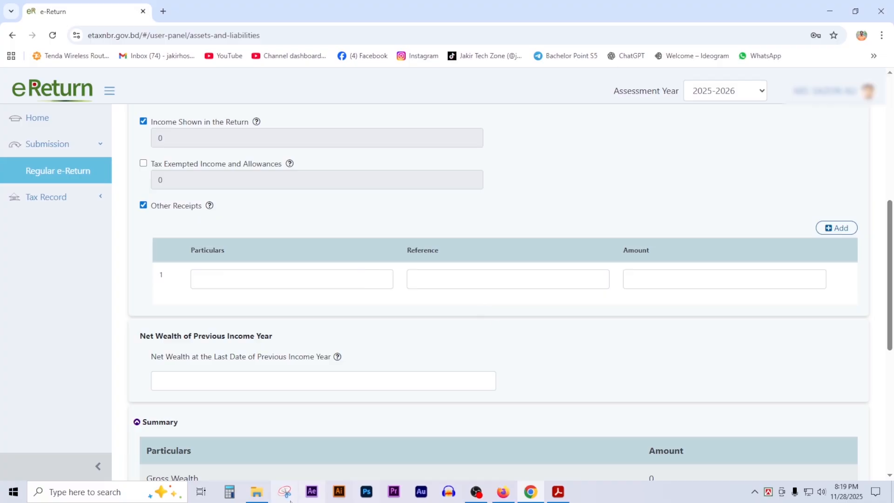
left_click(267, 275)
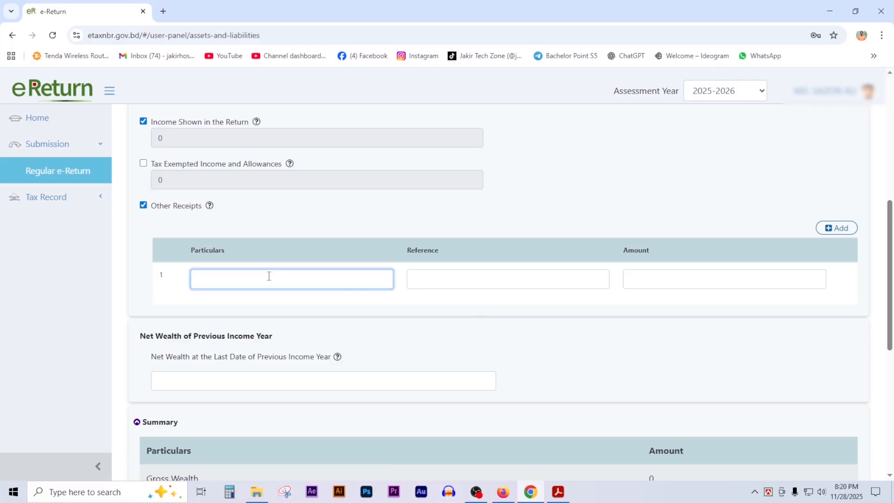
type("Money given by father")
left_click(710, 282)
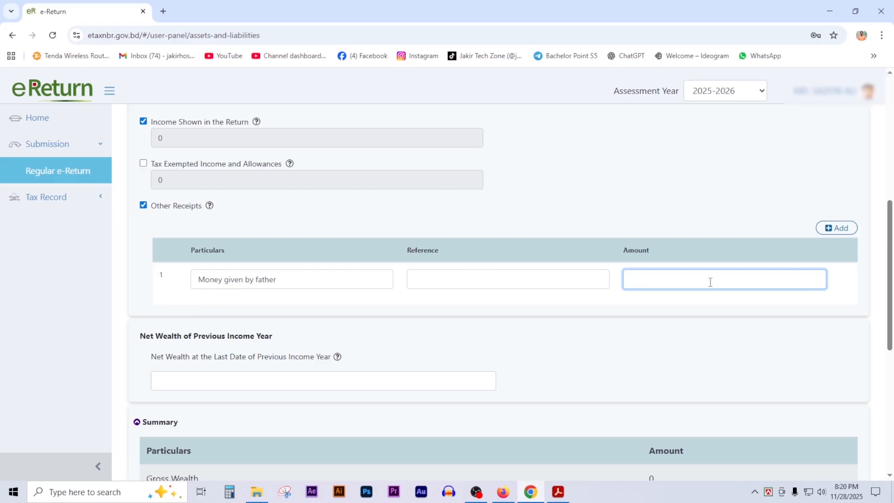
scroll(709, 282, "up", 4)
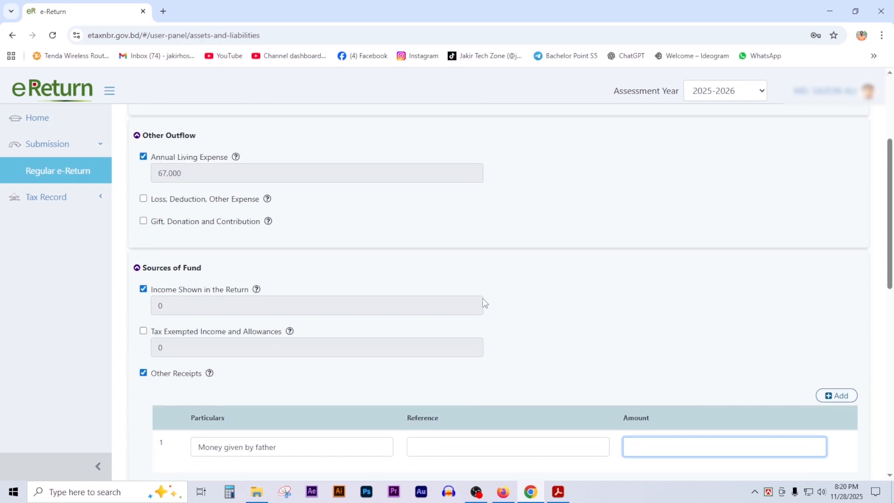
double_click(189, 174)
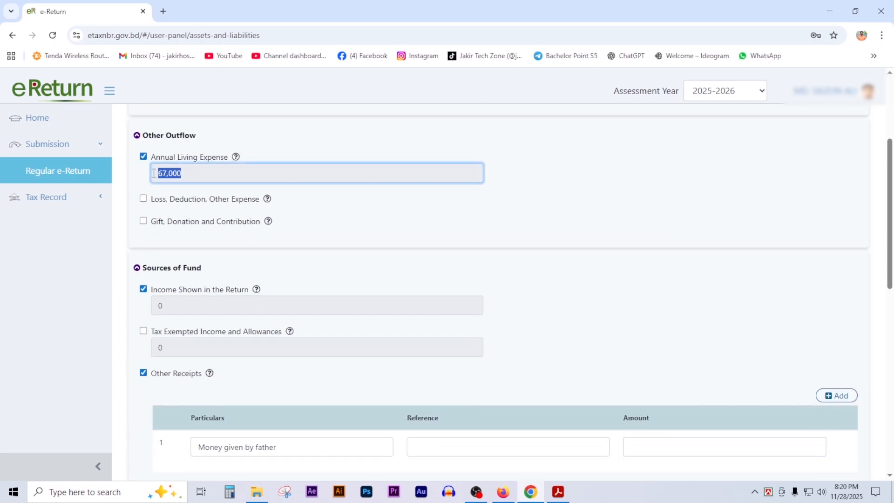
scroll(697, 285, "down", 3)
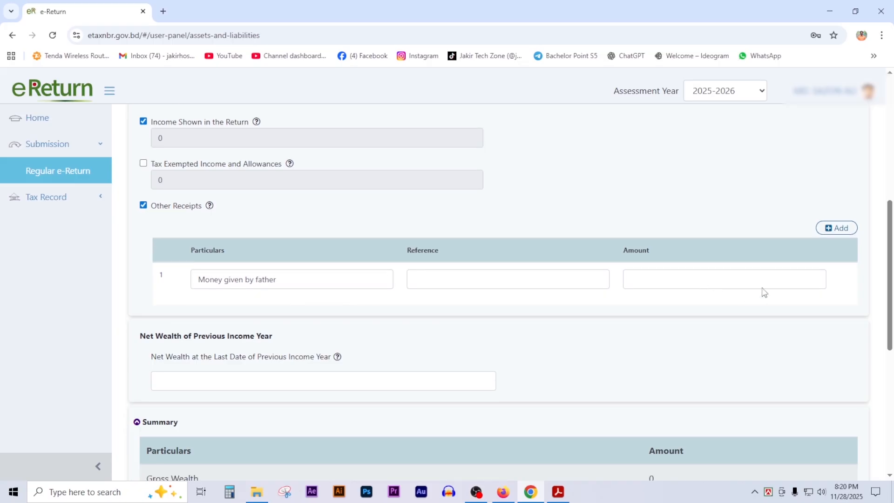
left_click(763, 289)
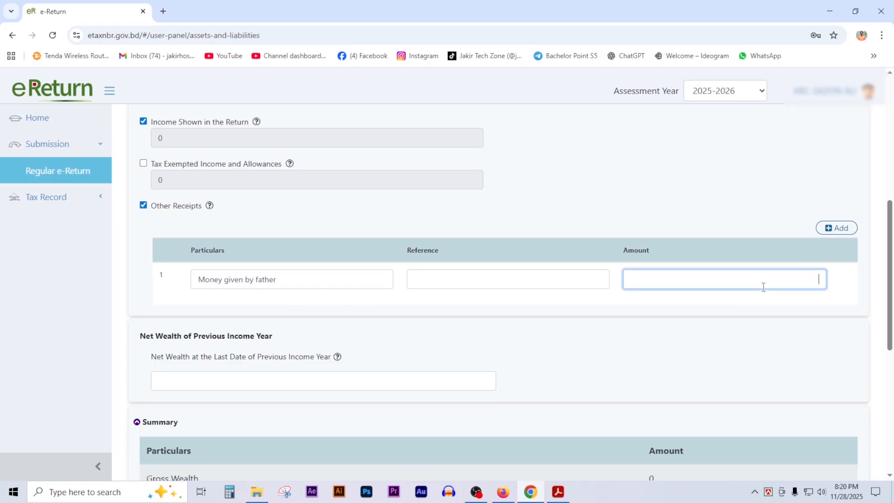
type("67,000")
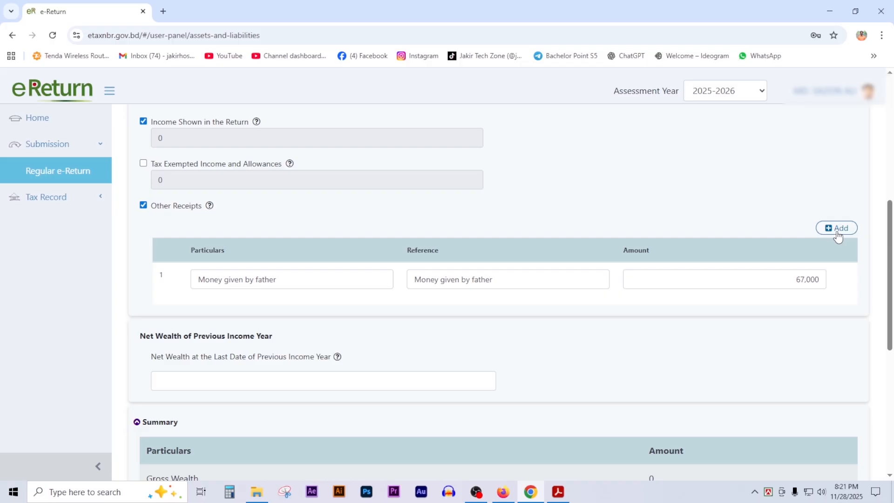
Step: Add a second other-receipts row, then delete it as unneeded
left_click(837, 228)
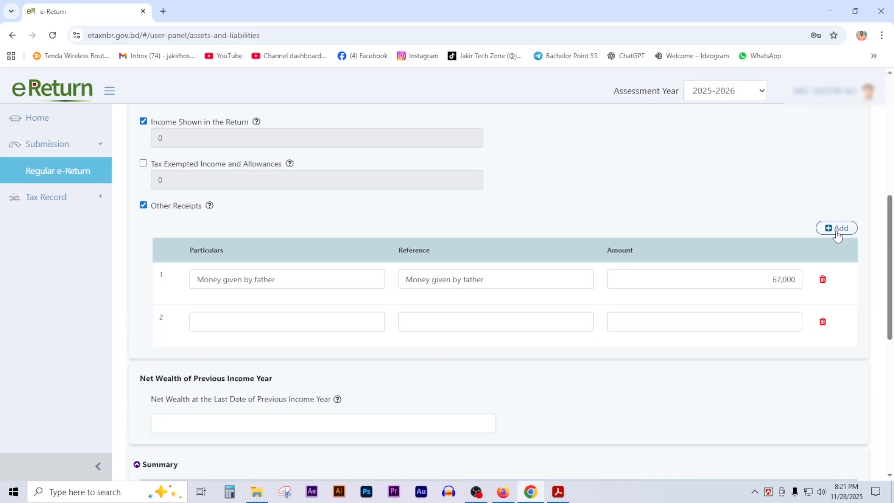
left_click(227, 322)
left_click(433, 320)
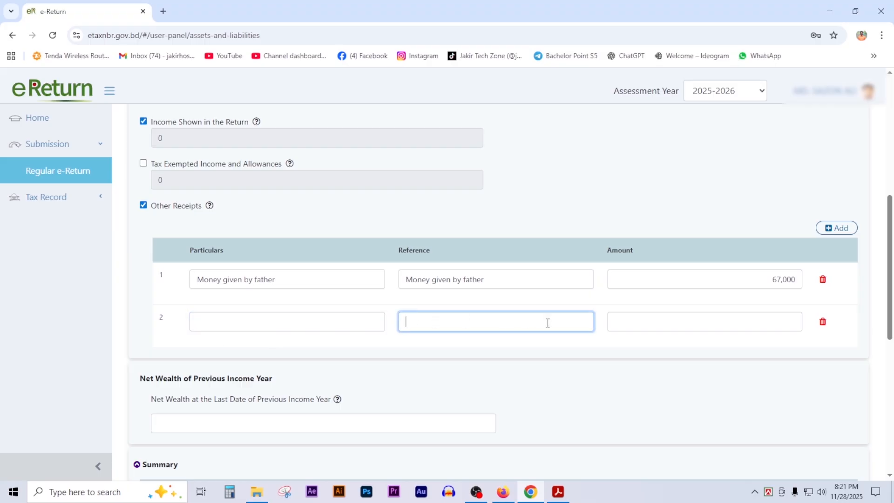
left_click(662, 321)
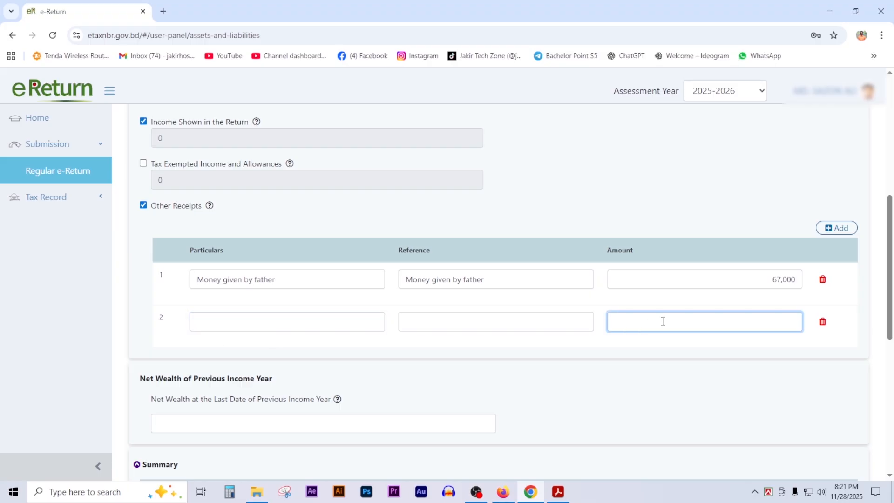
left_click(823, 322)
scroll(570, 322, "down", 4)
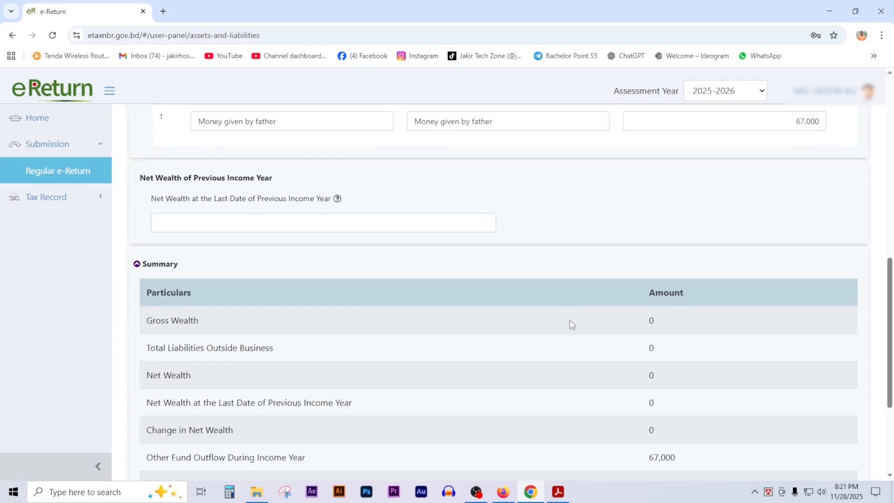
scroll(570, 321, "up", 4)
scroll(570, 321, "down", 5)
scroll(569, 320, "down", 3)
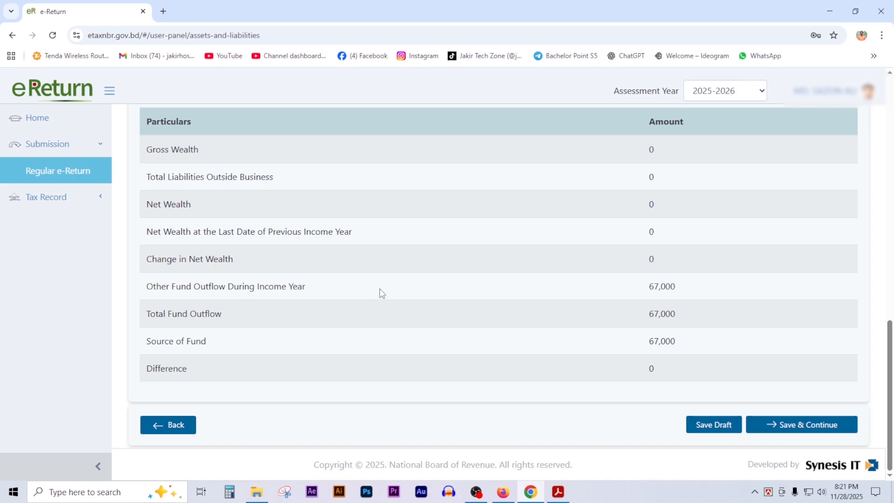
left_click_drag(644, 288, 683, 288)
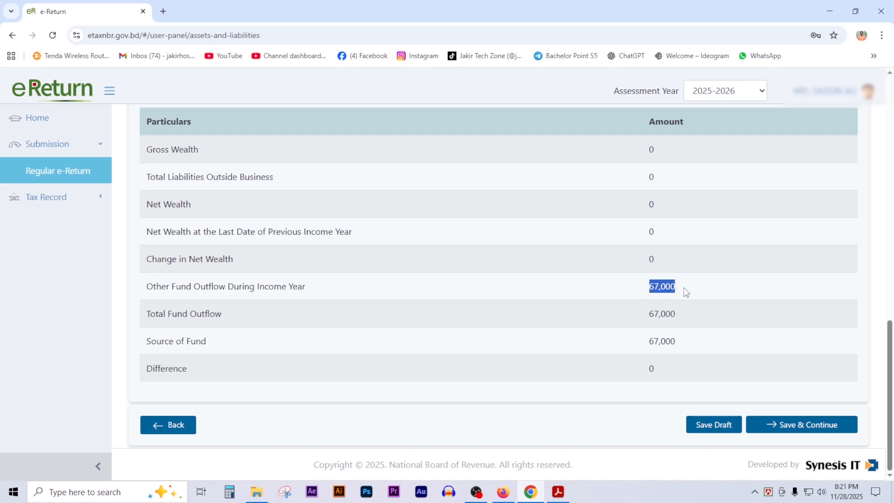
left_click_drag(678, 345, 623, 344)
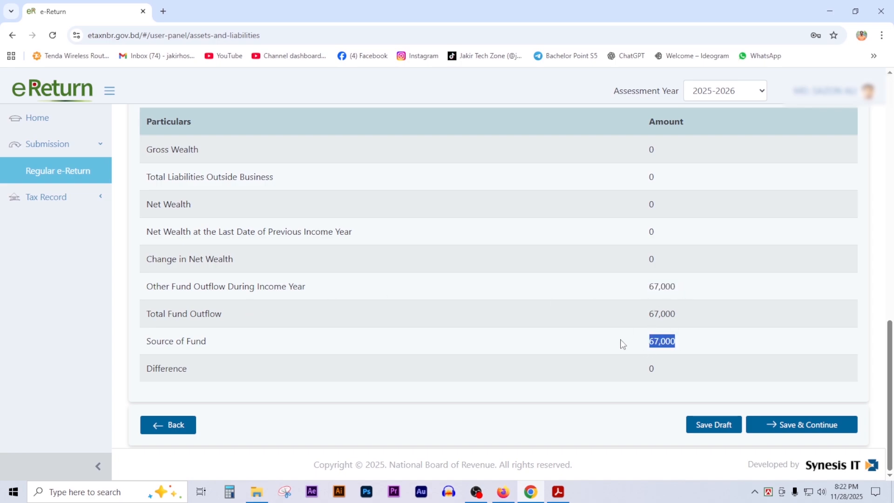
left_click_drag(648, 286, 675, 286)
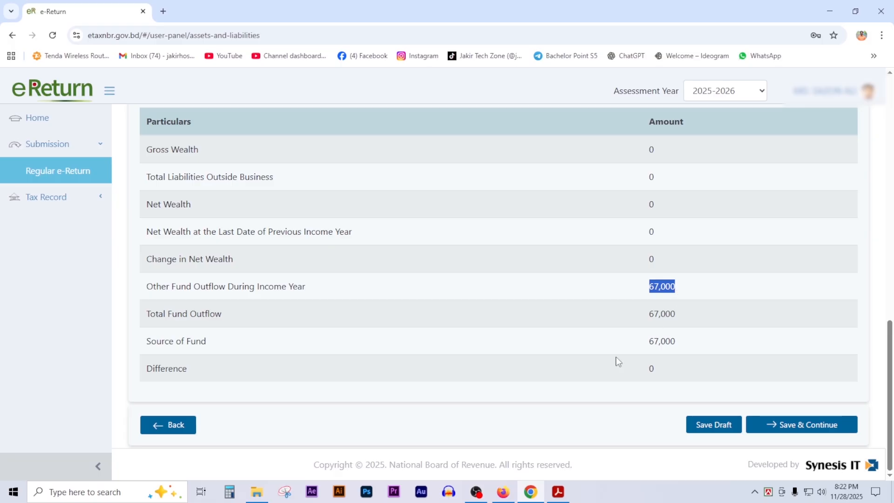
left_click(651, 368)
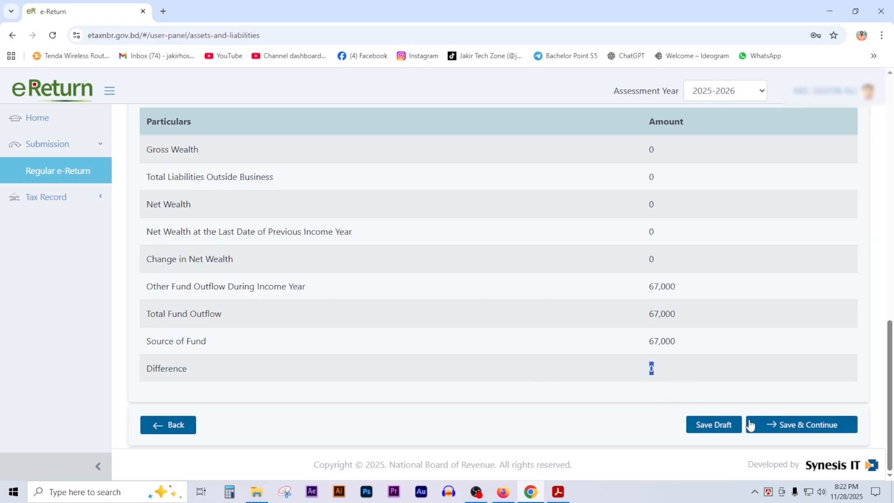
Step: Save the assets and liabilities, confirm Final Payable shows 0, and proceed to the online return view
left_click(799, 426)
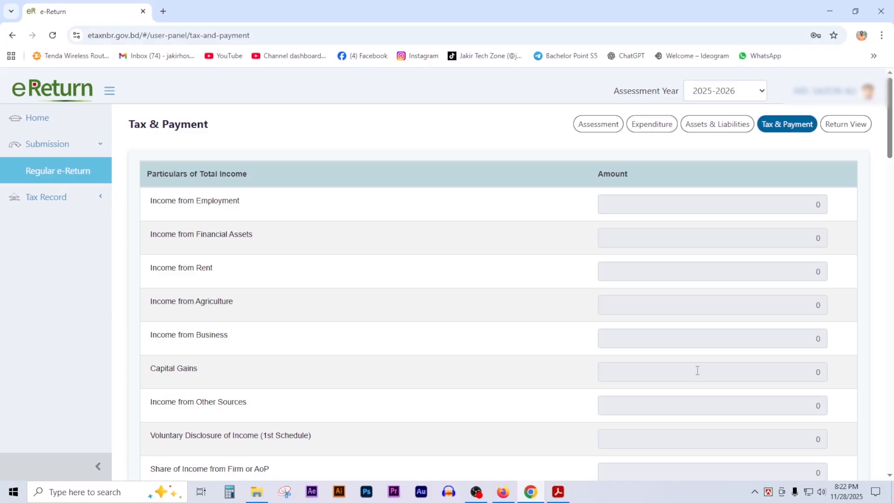
scroll(603, 315, "down", 10)
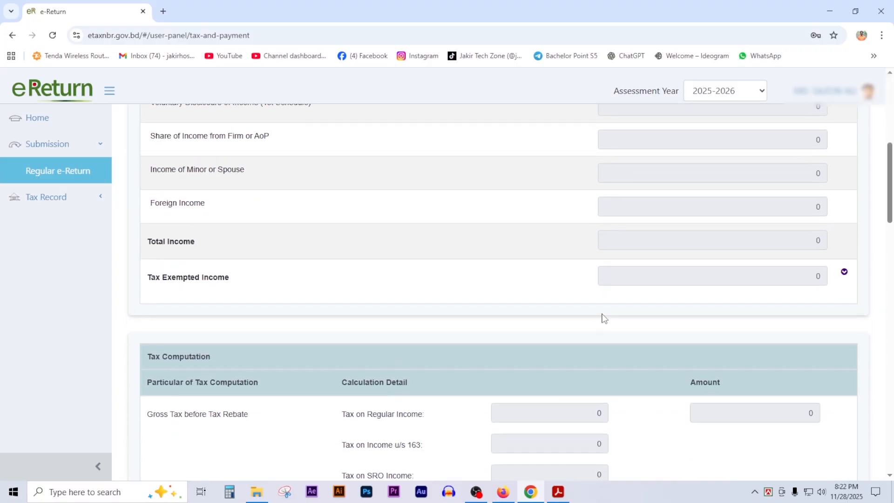
scroll(604, 318, "down", 2)
scroll(604, 318, "down", 12)
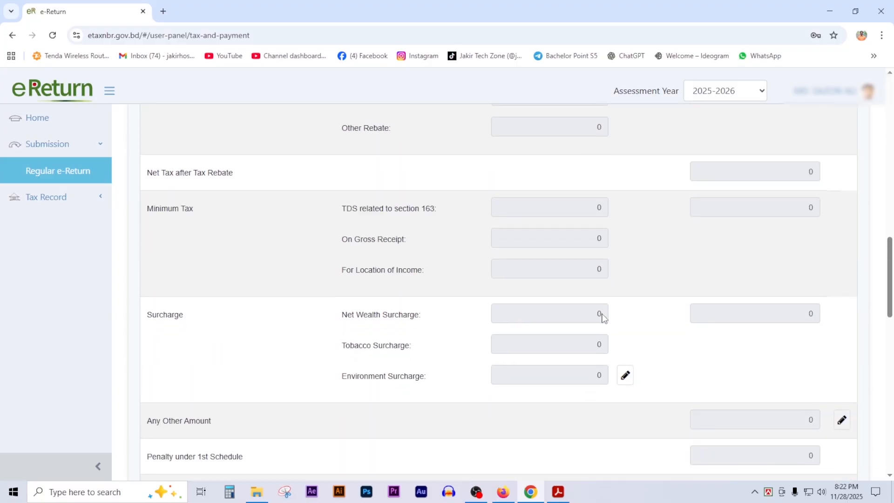
scroll(603, 313, "down", 8)
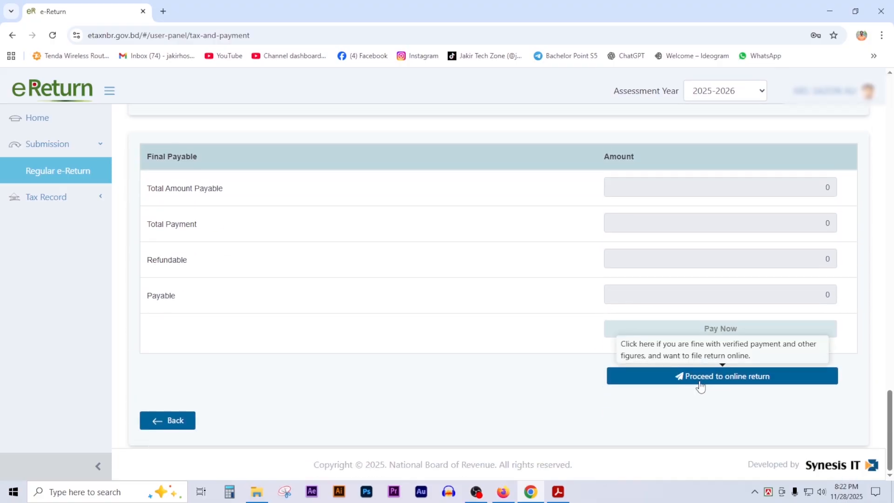
left_click(700, 385)
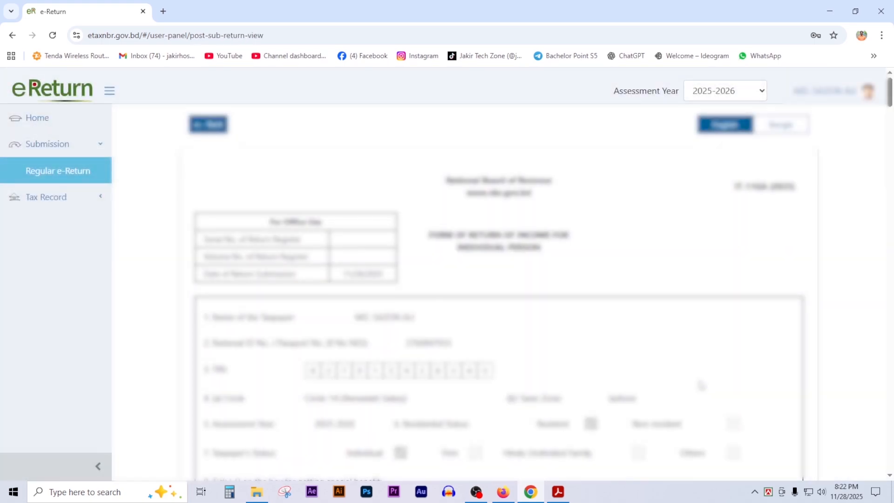
Step: Review the complete return form, then submit the 2025-2026 return and confirm with Yes
scroll(646, 332, "down", 6)
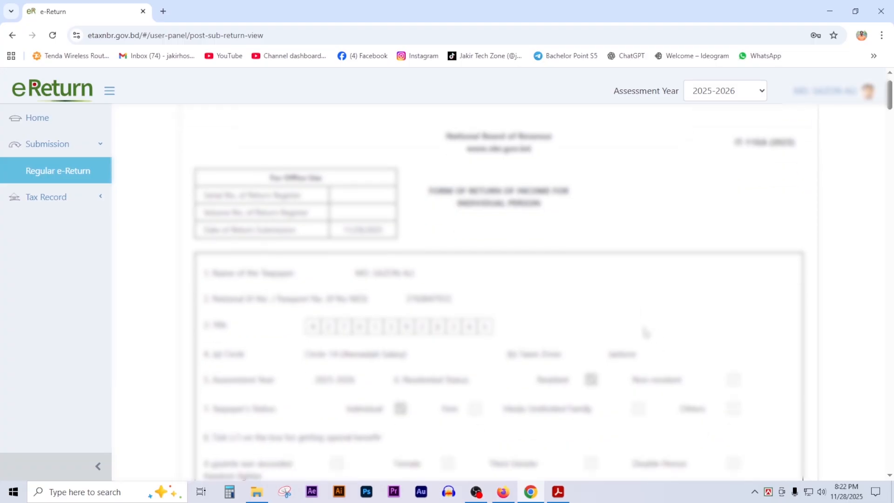
scroll(646, 332, "down", 12)
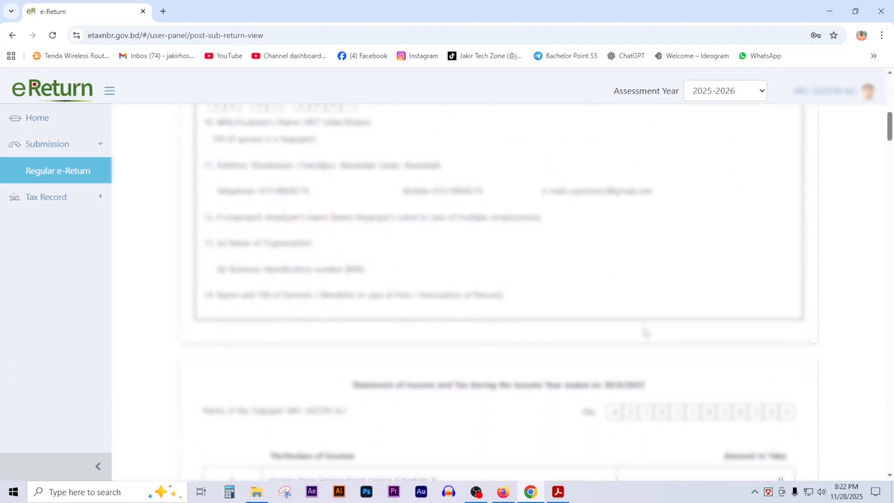
scroll(646, 333, "down", 15)
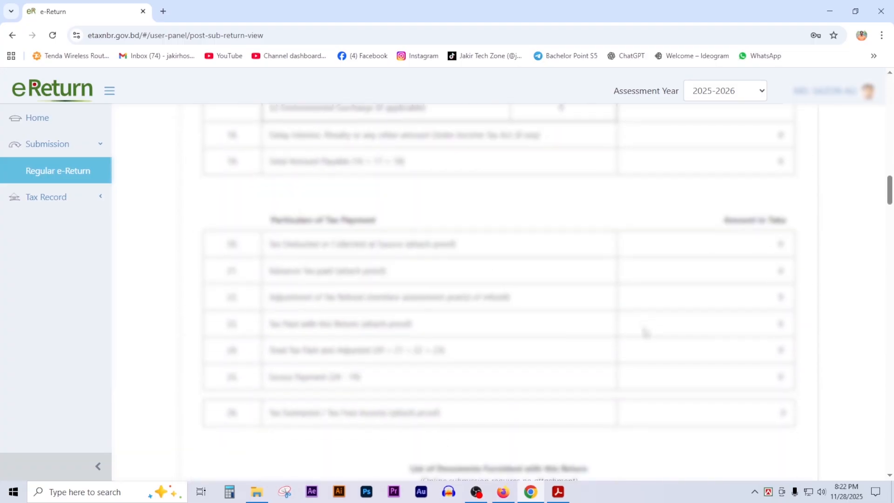
scroll(645, 332, "down", 15)
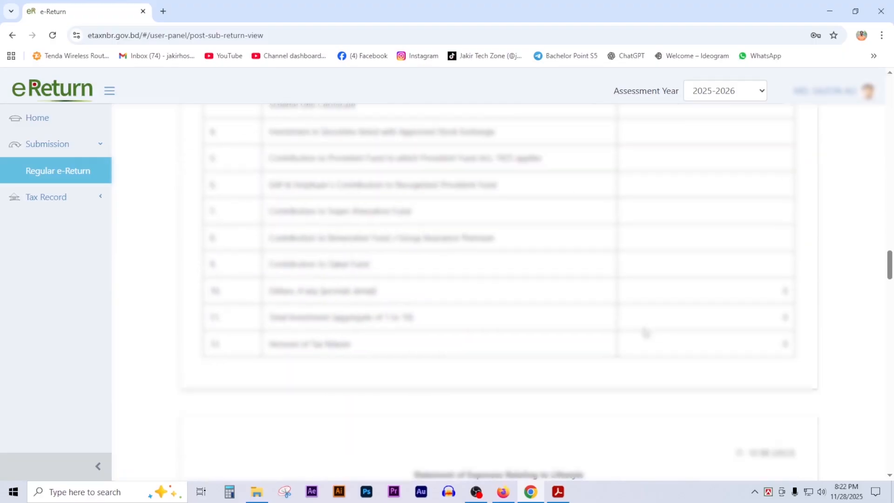
scroll(646, 332, "down", 15)
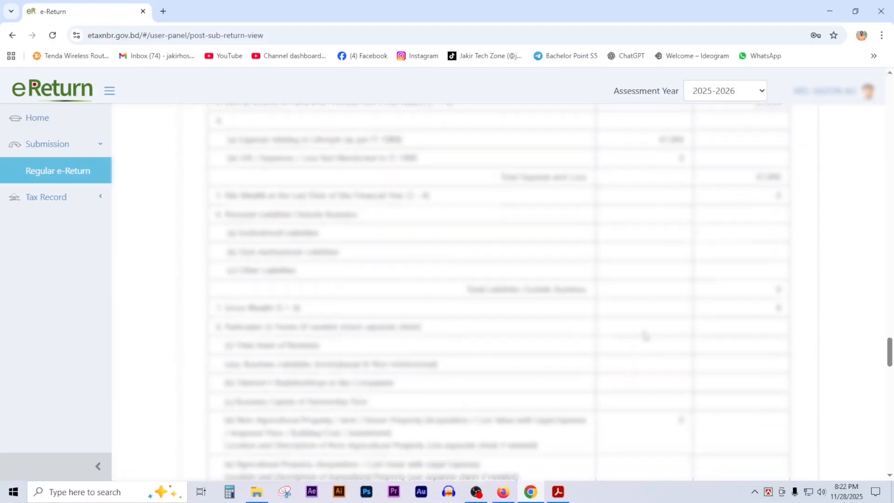
scroll(646, 337, "down", 10)
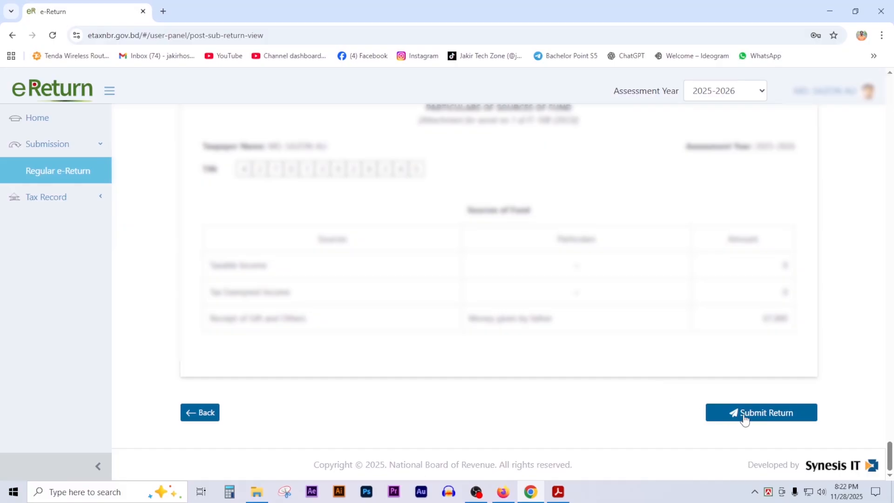
left_click(745, 419)
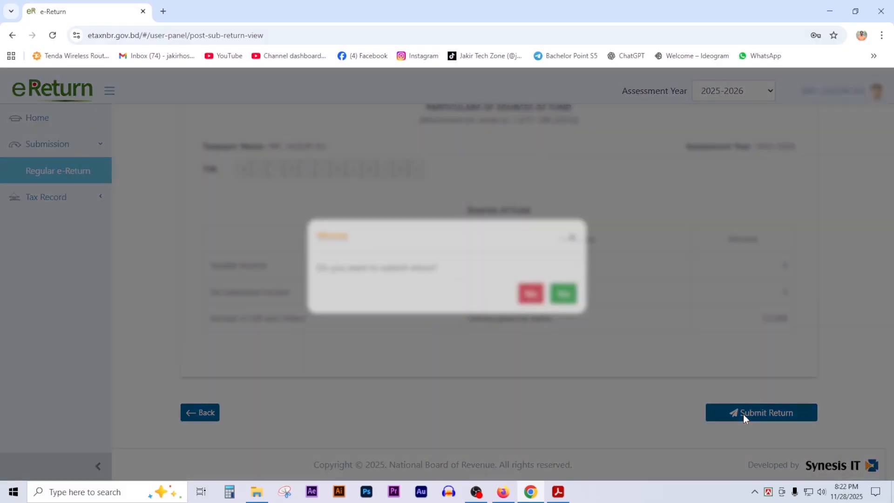
left_click(564, 302)
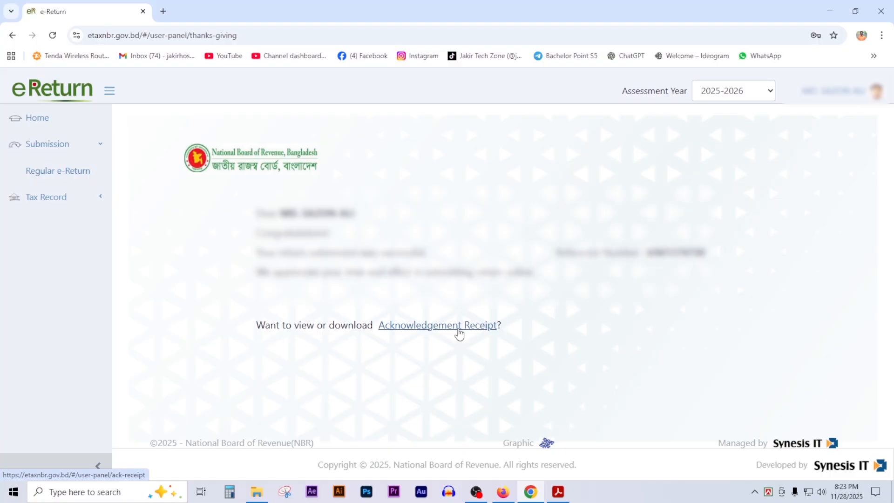
Step: Open the Acknowledgement Receipt and bring up its Save as PDF print dialog via Download
left_click(459, 333)
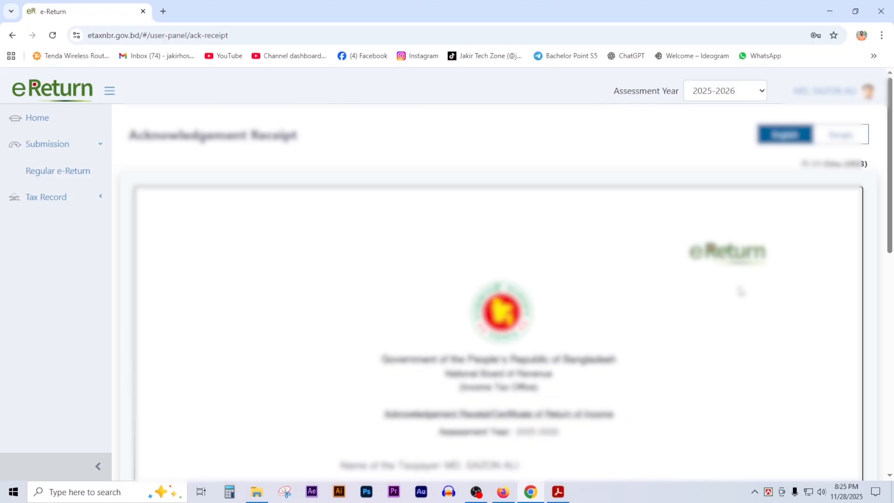
scroll(740, 292, "down", 5)
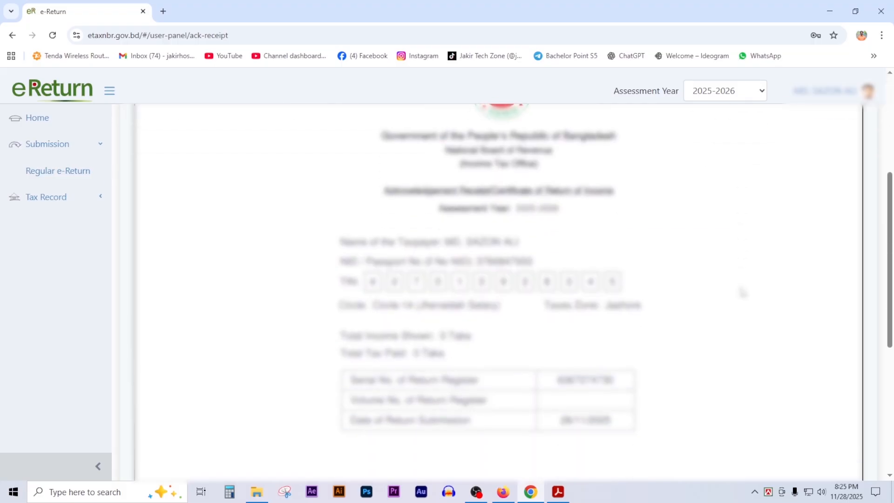
scroll(743, 292, "down", 6)
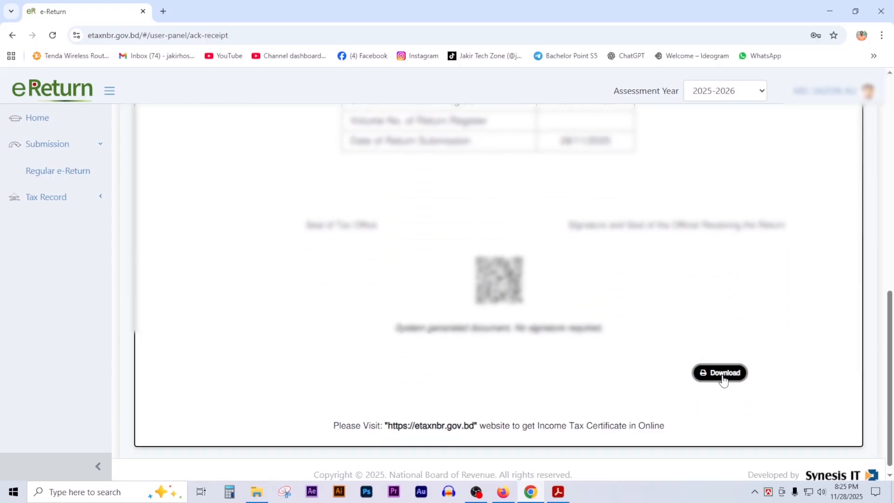
left_click(723, 375)
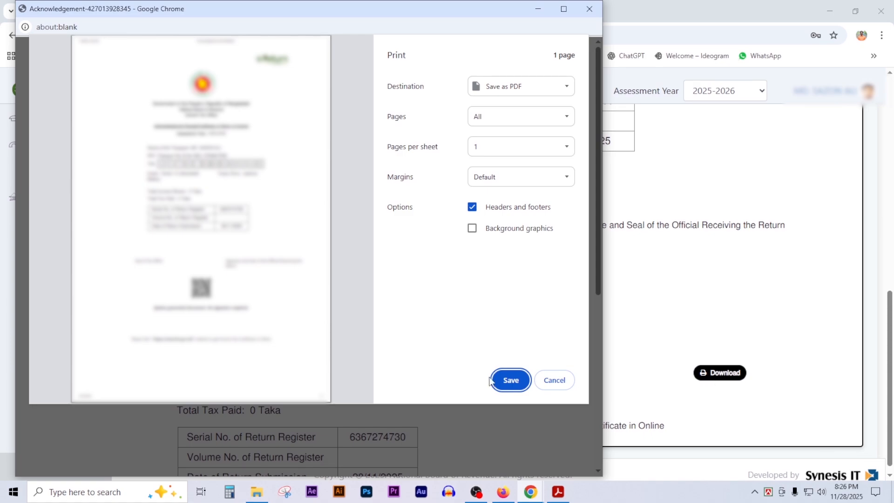
Step: Save the acknowledgement receipt as a PDF into Downloads > New folder
left_click(511, 382)
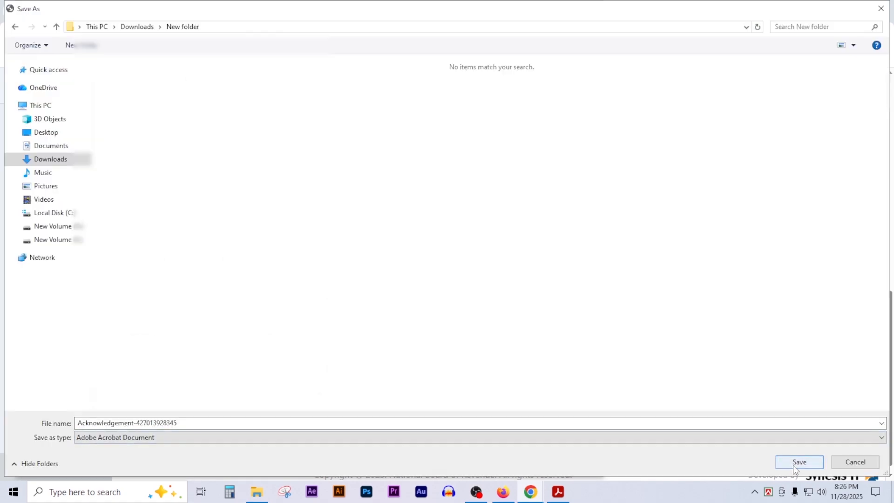
left_click(797, 462)
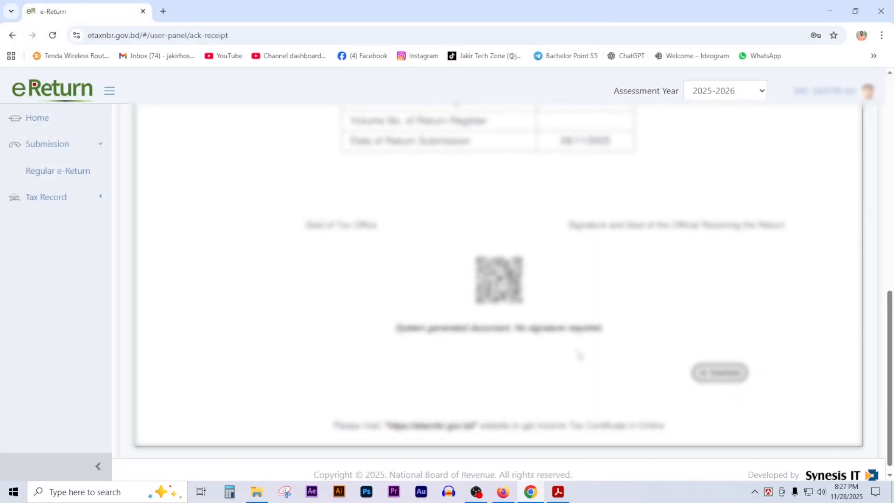
scroll(581, 357, "up", 1)
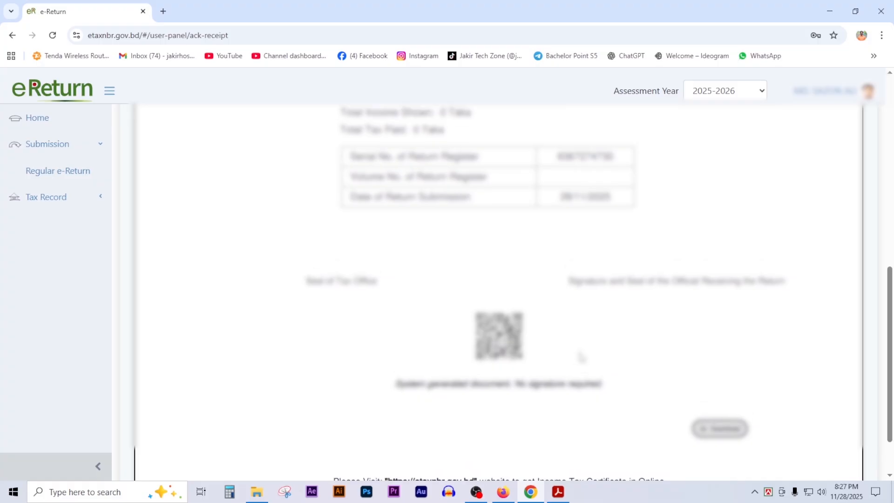
Step: On the Express Certificate page under Tax Record, tick Total Income, Net Wealth and Paid Tax
left_click(61, 209)
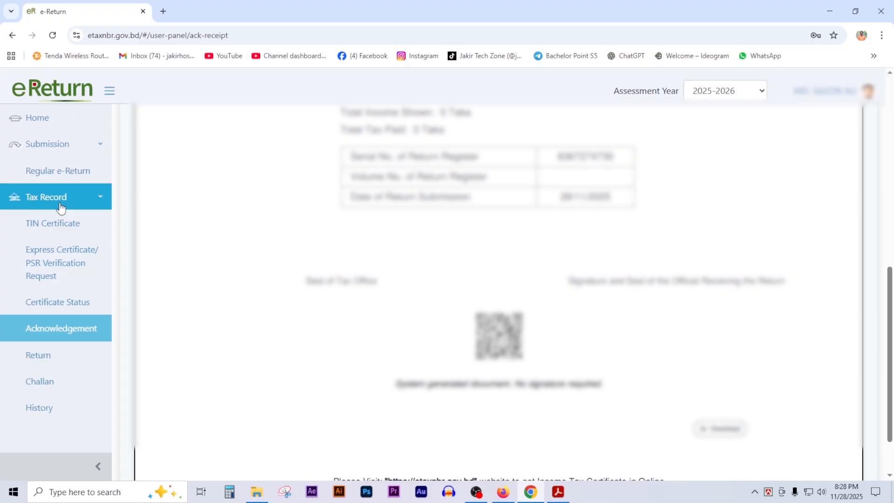
left_click(60, 264)
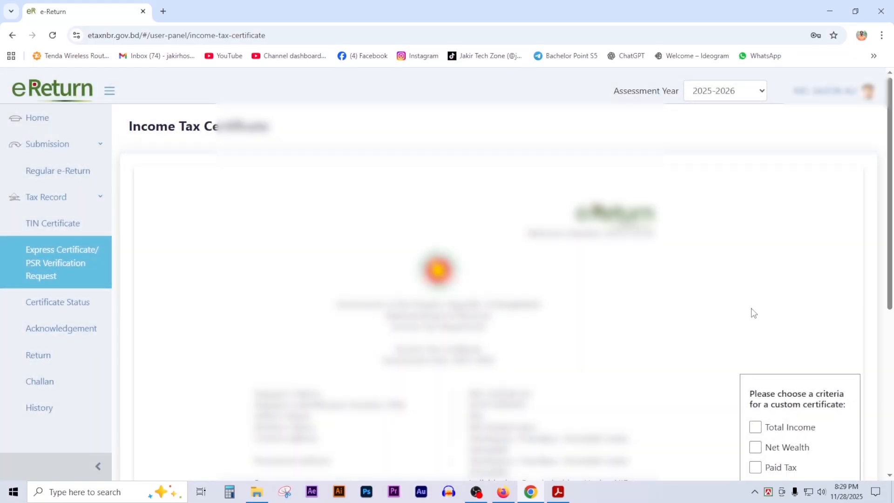
scroll(754, 313, "down", 2)
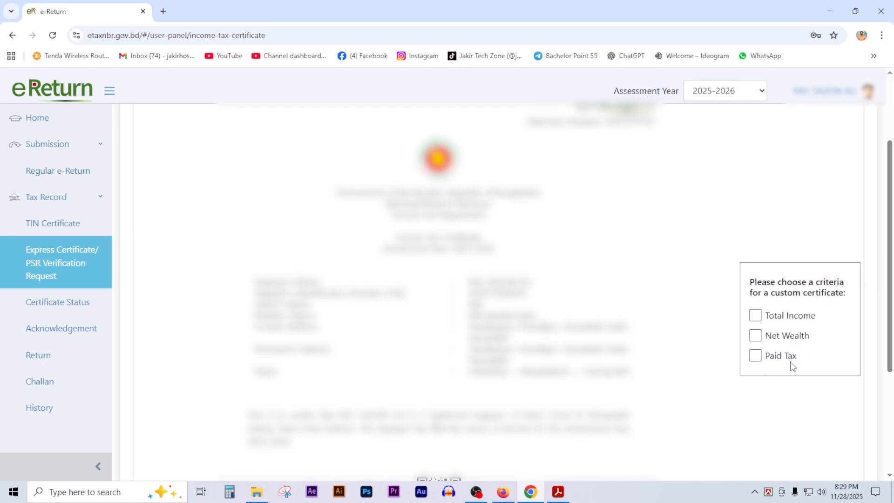
left_click(755, 316)
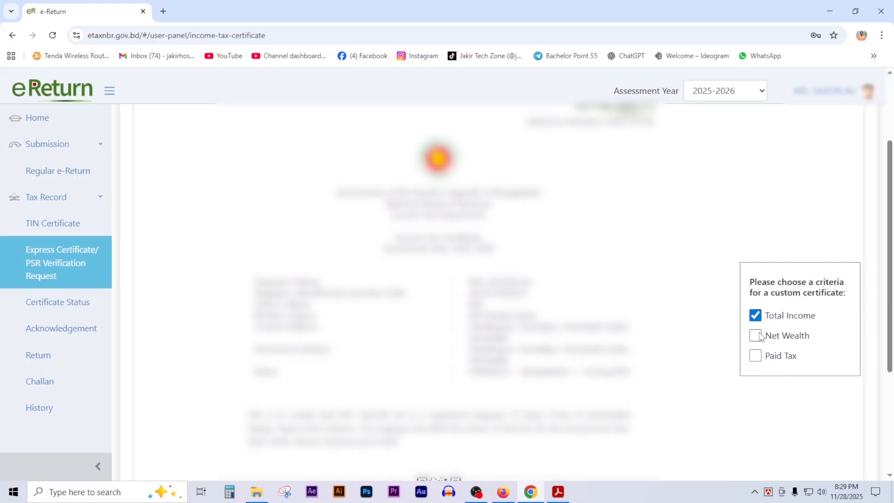
left_click(755, 335)
left_click(755, 355)
scroll(689, 357, "down", 4)
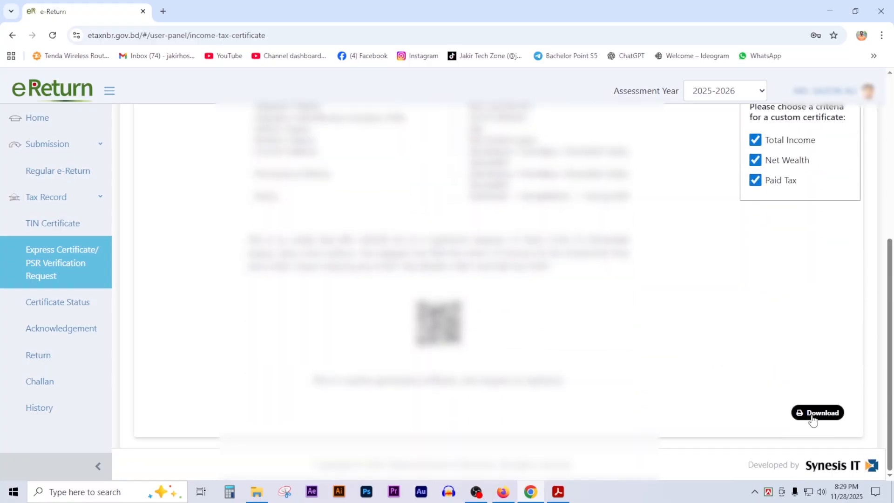
Step: Download the customised tax certificate and save it as a PDF
left_click(817, 413)
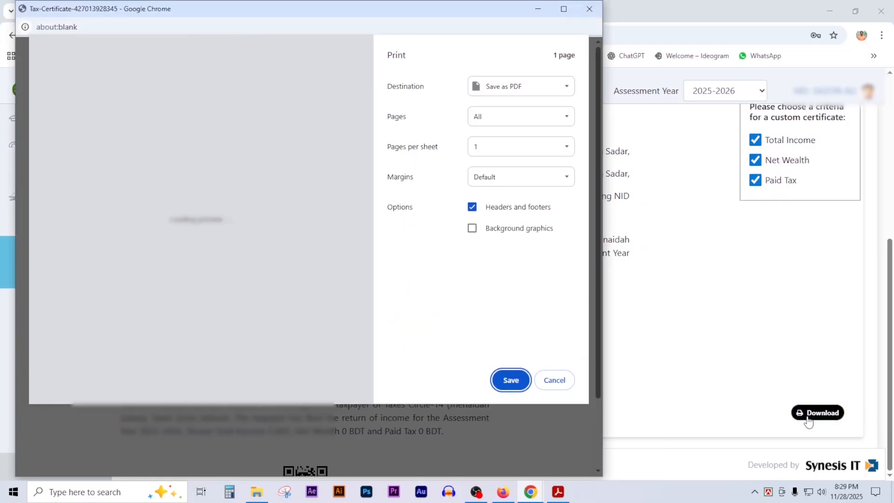
left_click(512, 381)
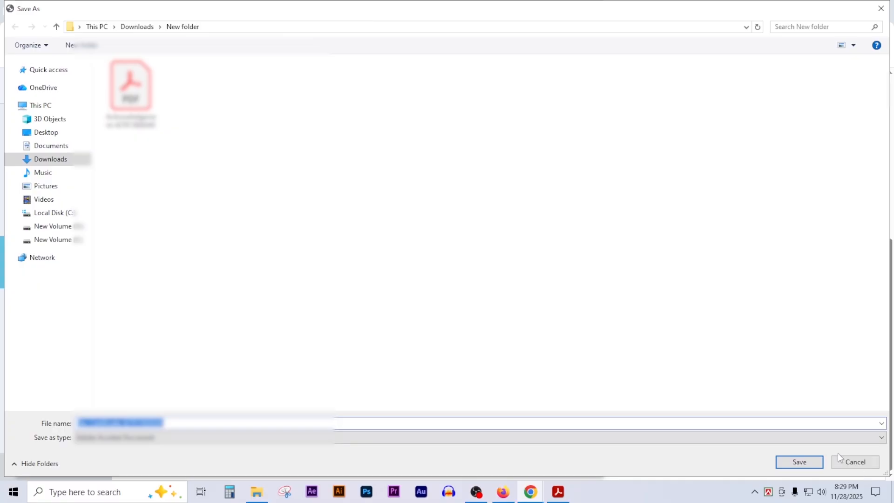
left_click(799, 461)
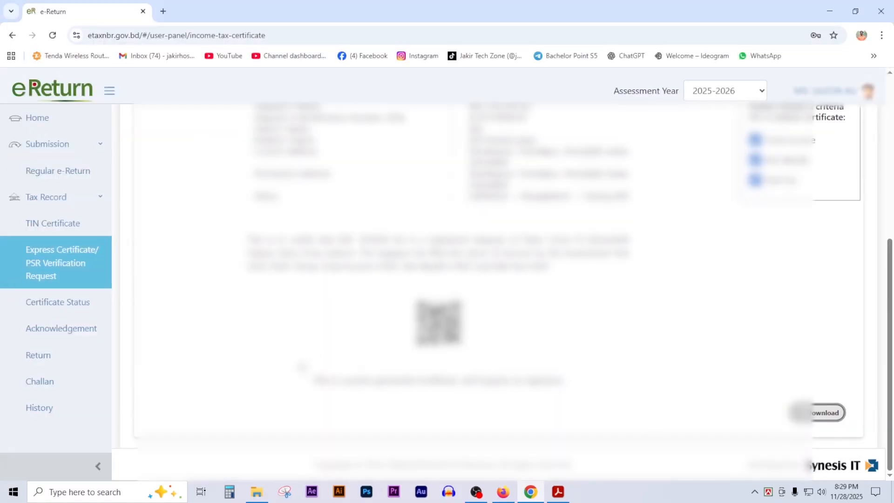
Step: Open Tax Record > Return, scroll to the Sources of Fund statement, and start printing
left_click(40, 358)
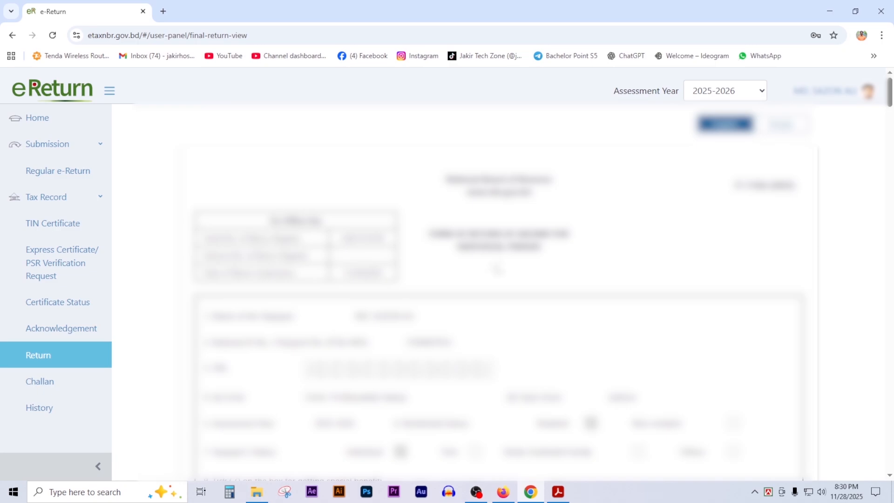
scroll(505, 277, "down", 5)
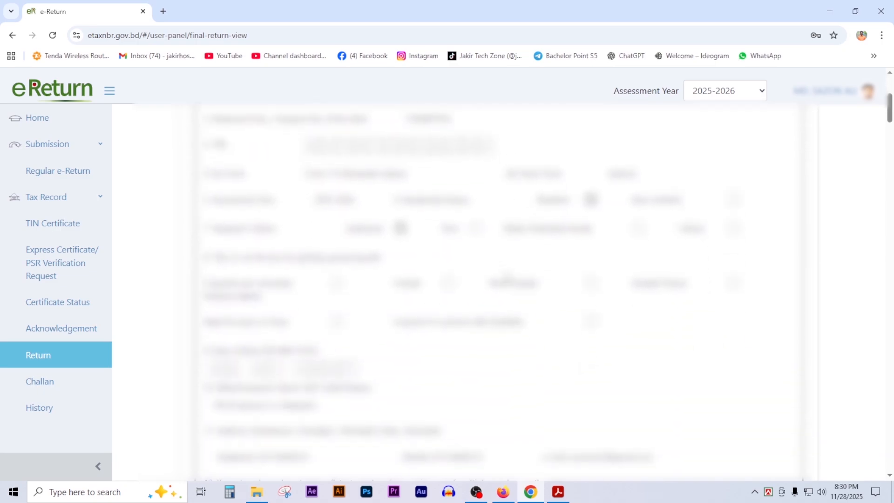
scroll(507, 276, "down", 10)
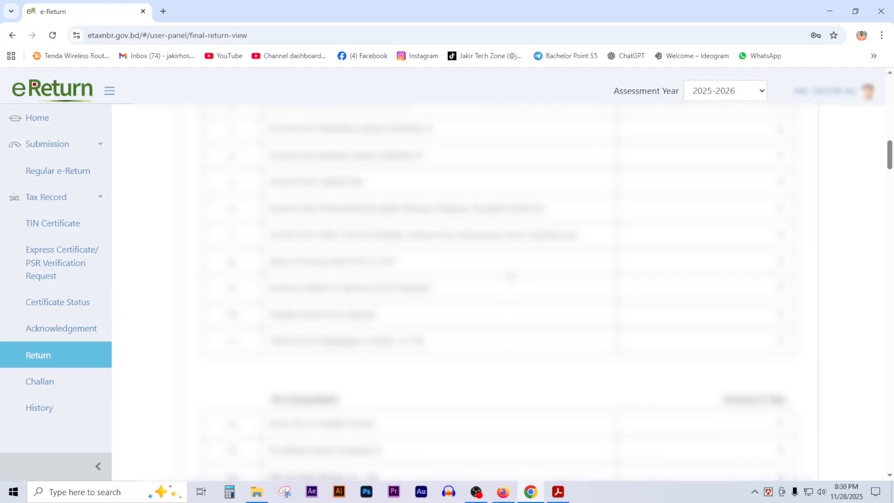
scroll(510, 276, "down", 10)
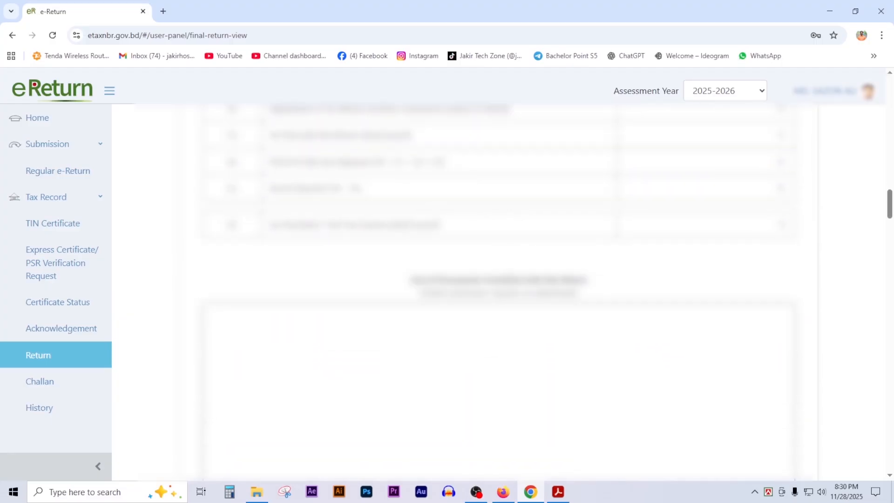
scroll(510, 276, "down", 10)
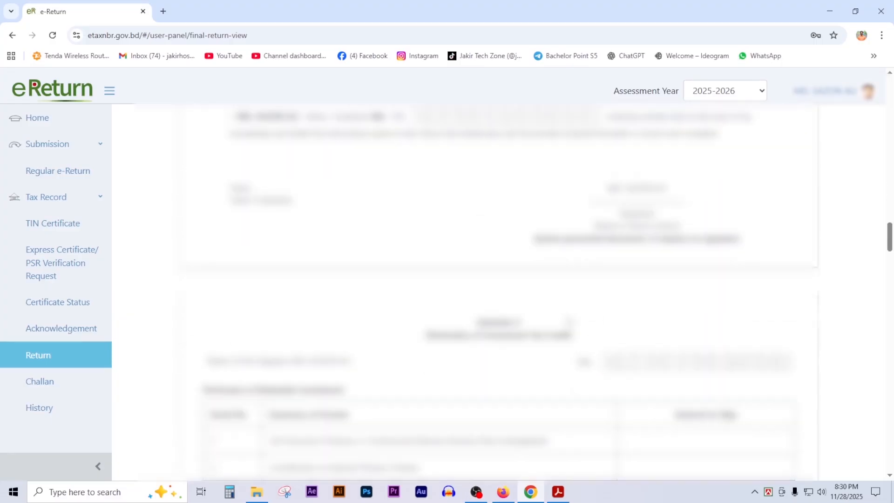
scroll(570, 325, "down", 10)
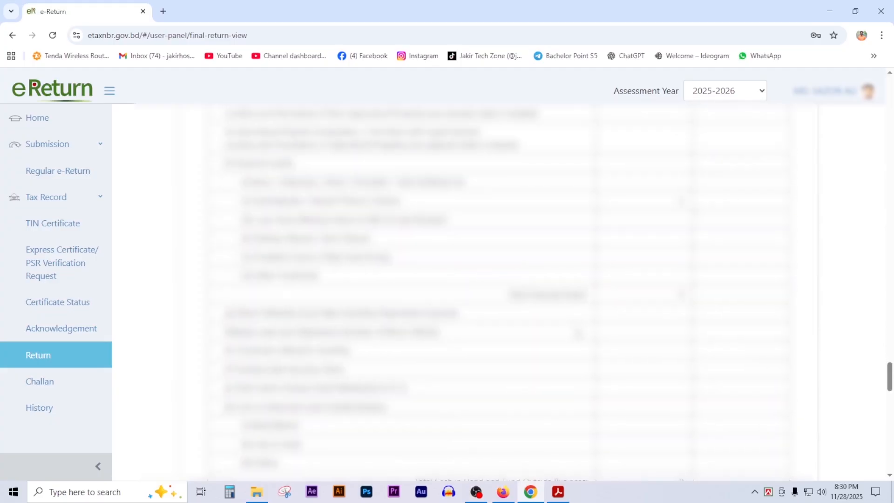
scroll(582, 330, "down", 10)
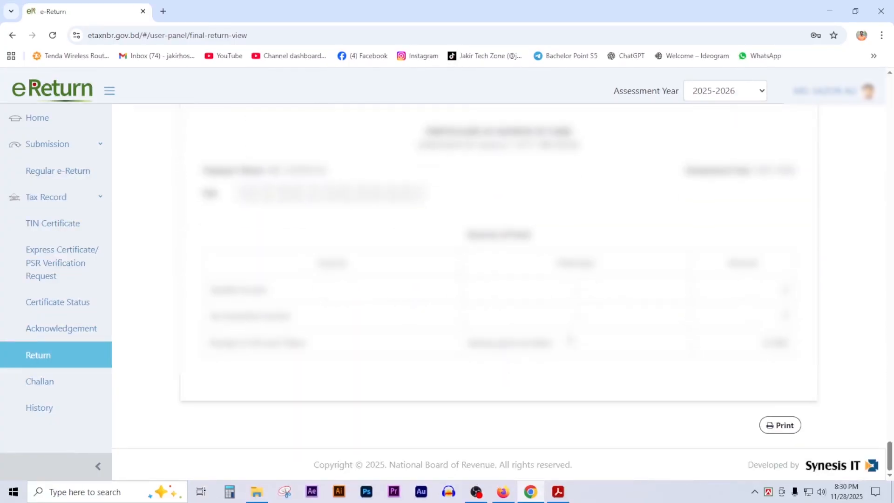
left_click(787, 430)
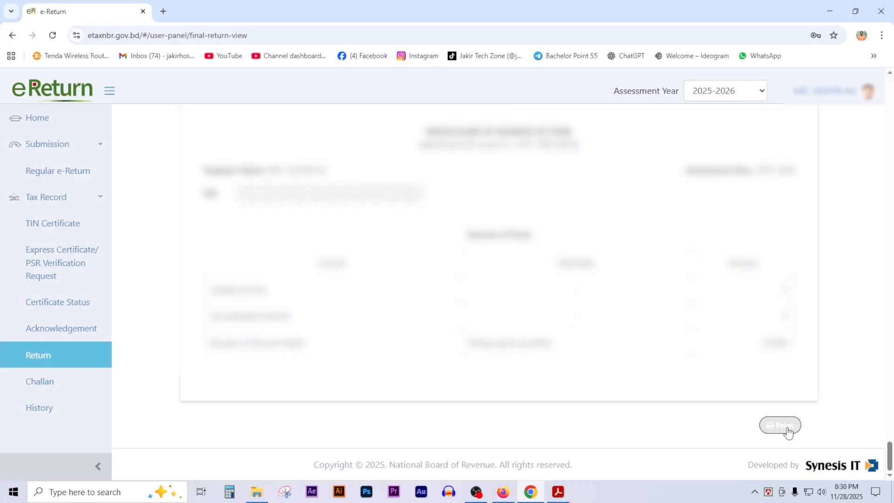
Step: Save the full 8-page return as a PDF into New folder
left_click(786, 426)
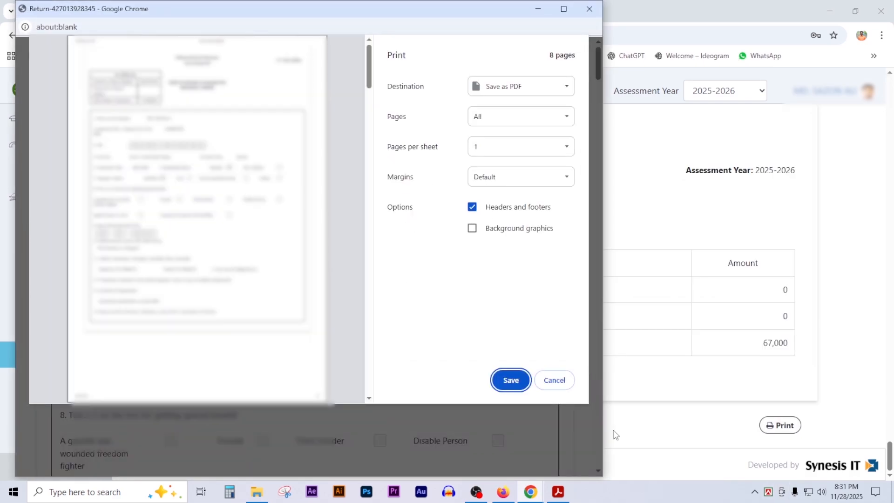
left_click(511, 381)
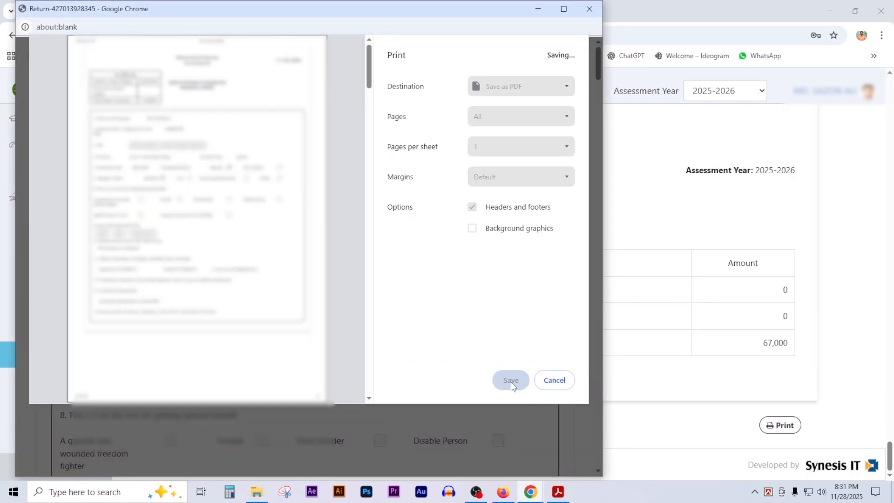
key("Return")
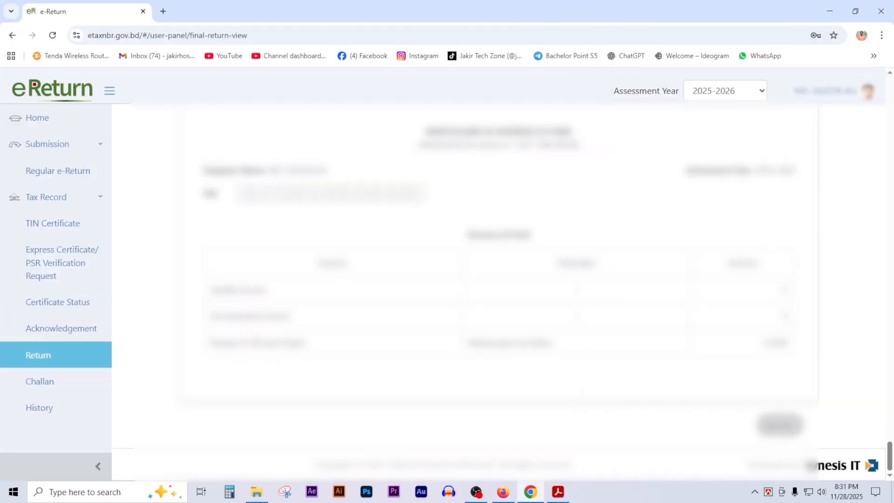
scroll(565, 399, "up", 15)
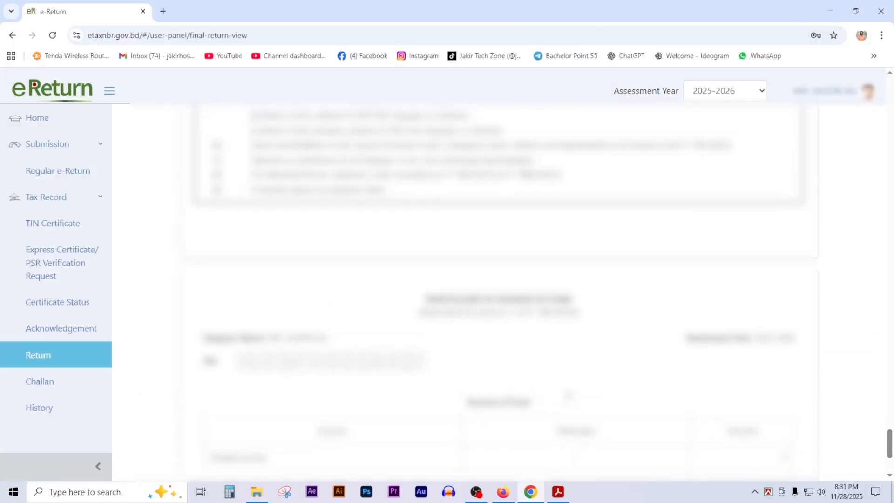
scroll(568, 392, "up", 12)
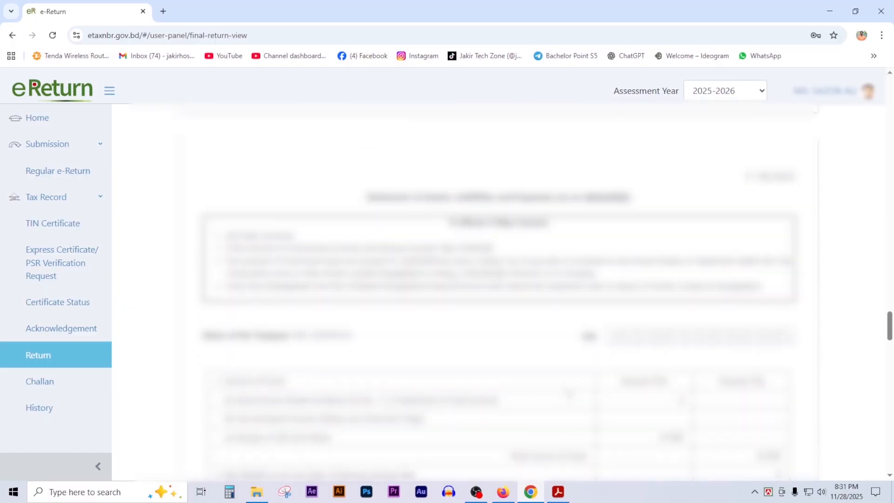
scroll(498, 279, "up", 3)
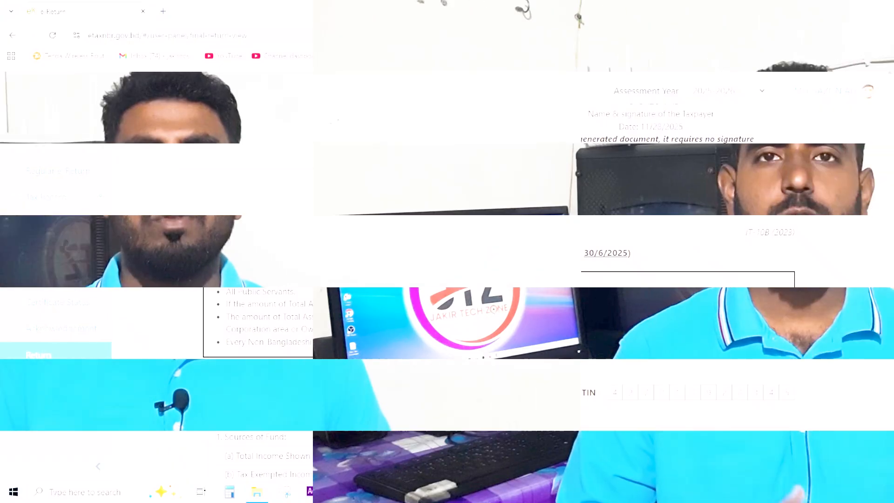